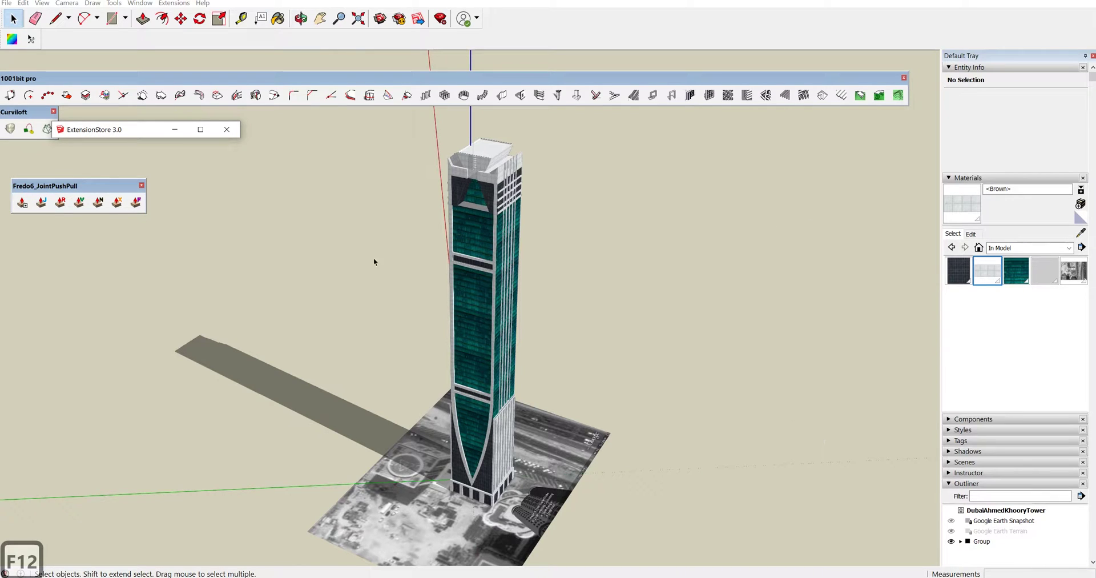
Step: Turn off the shadows in the tower model's display
middle_drag(380, 252, 535, 329)
middle_drag(582, 275, 378, 344)
middle_click(378, 344)
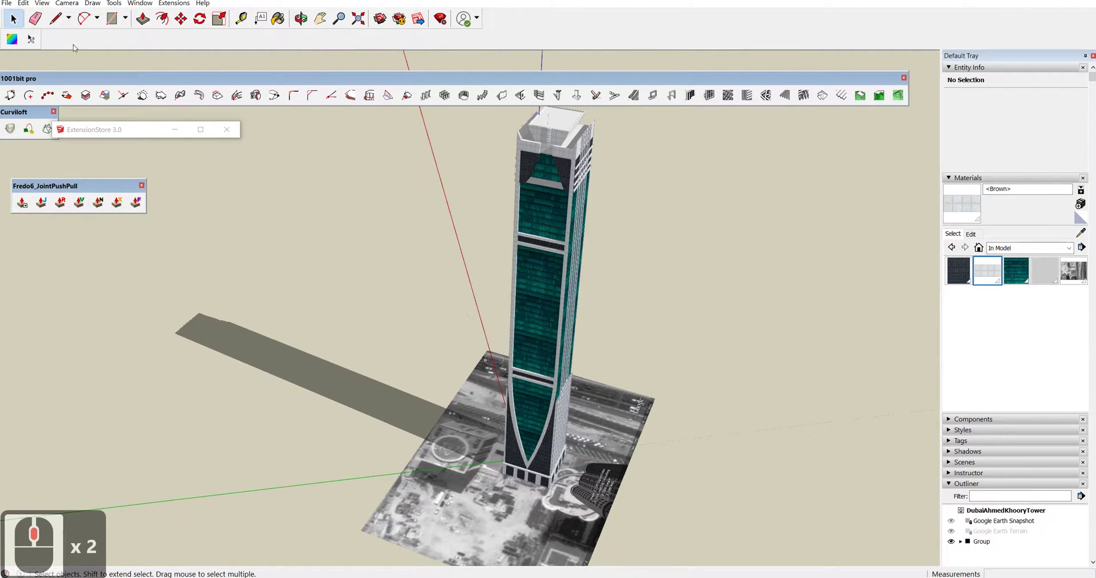
click(41, 3)
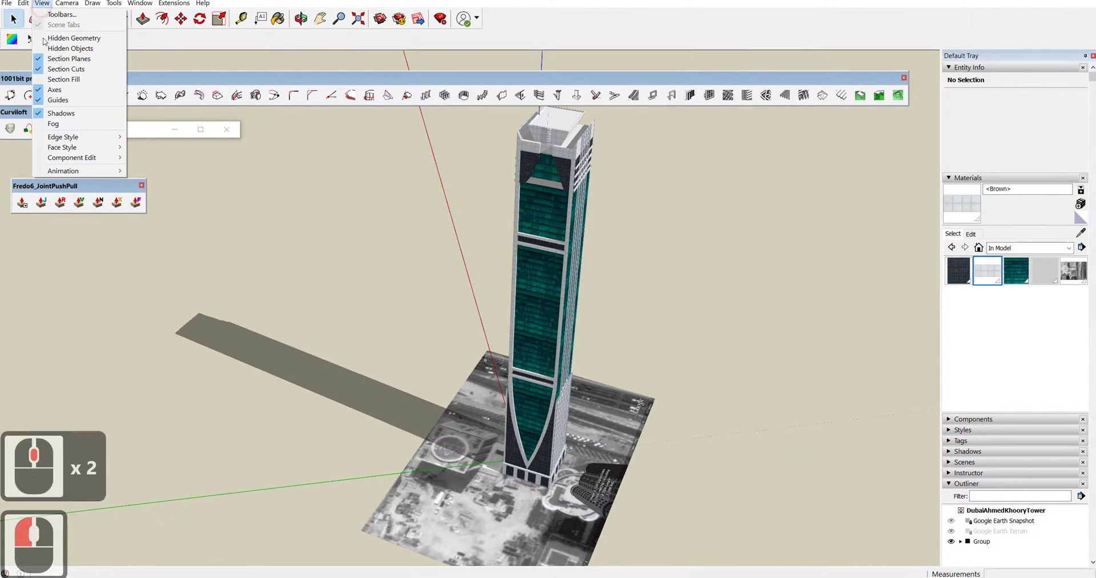
click(46, 113)
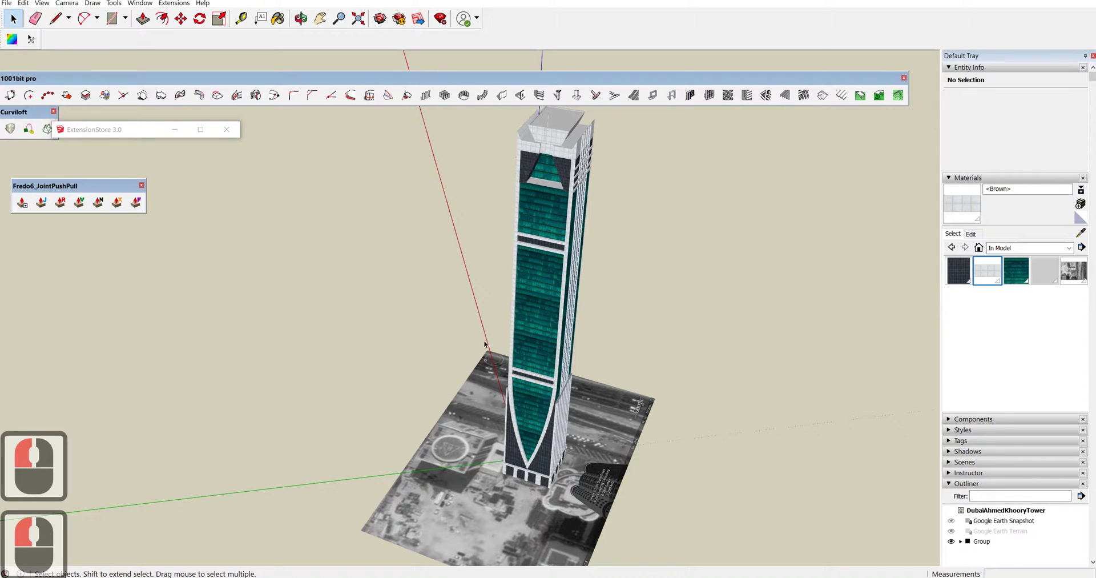
Step: Unlock and delete the Google Earth Snapshot group beneath the tower
click(625, 422)
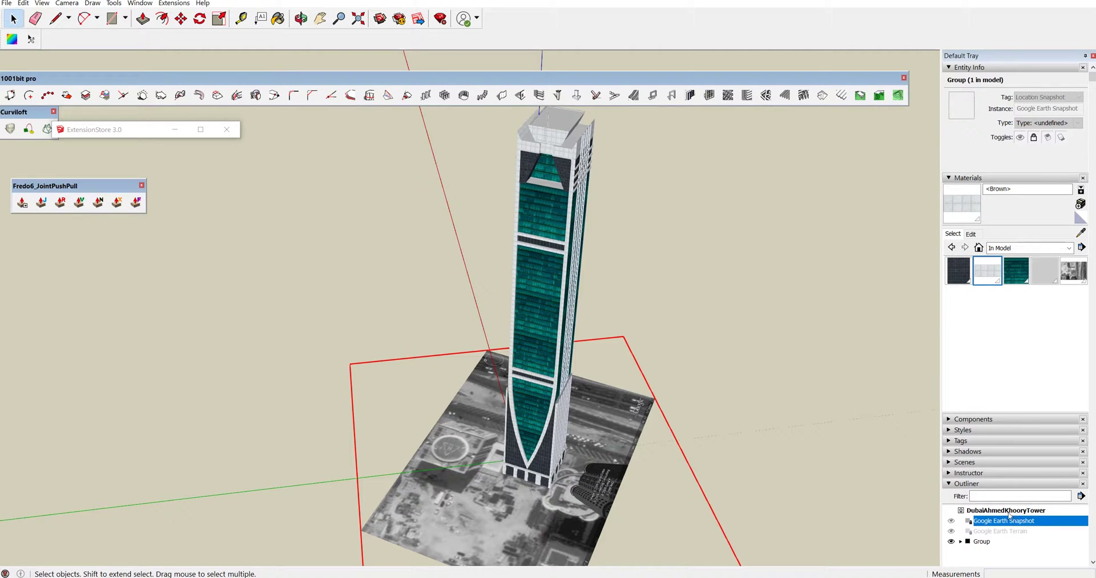
middle_drag(597, 430, 491, 399)
key(Delete)
right_click(545, 442)
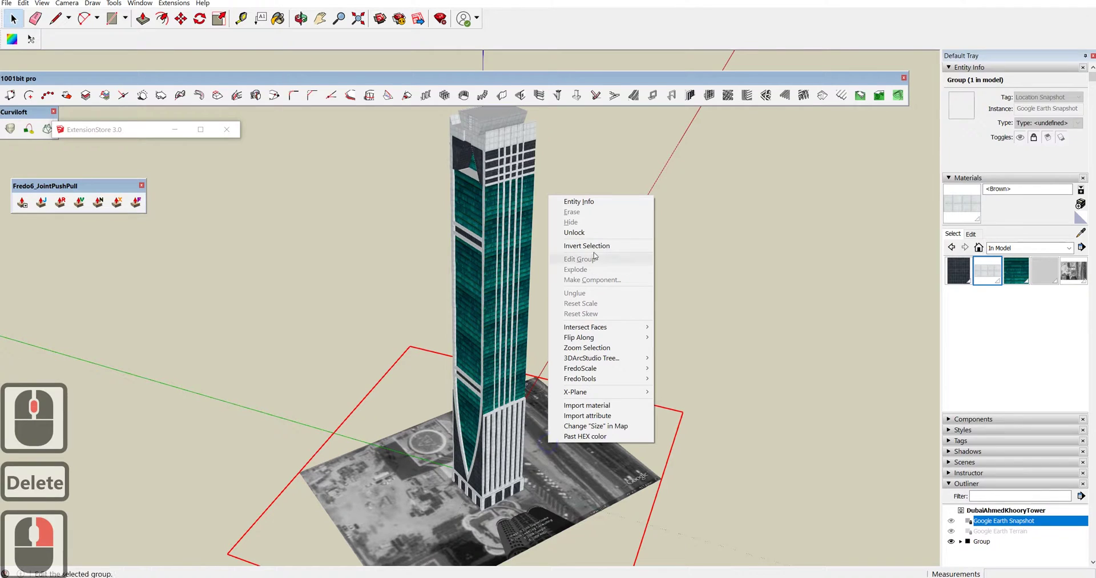
click(588, 232)
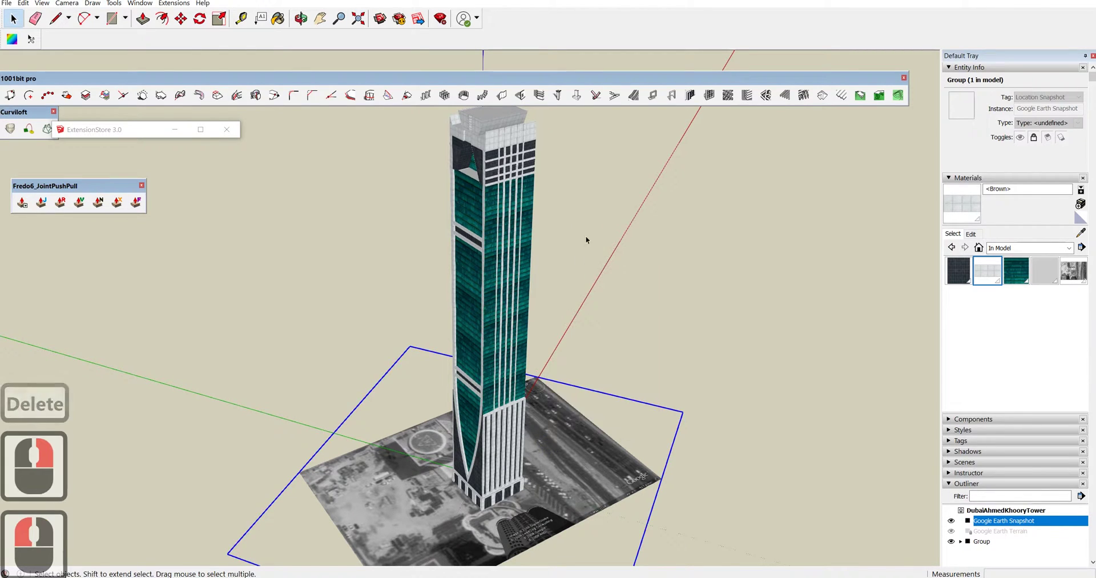
key(Delete)
Step: Unlock and delete the hidden Google Earth Terrain group
click(980, 521)
right_click(980, 521)
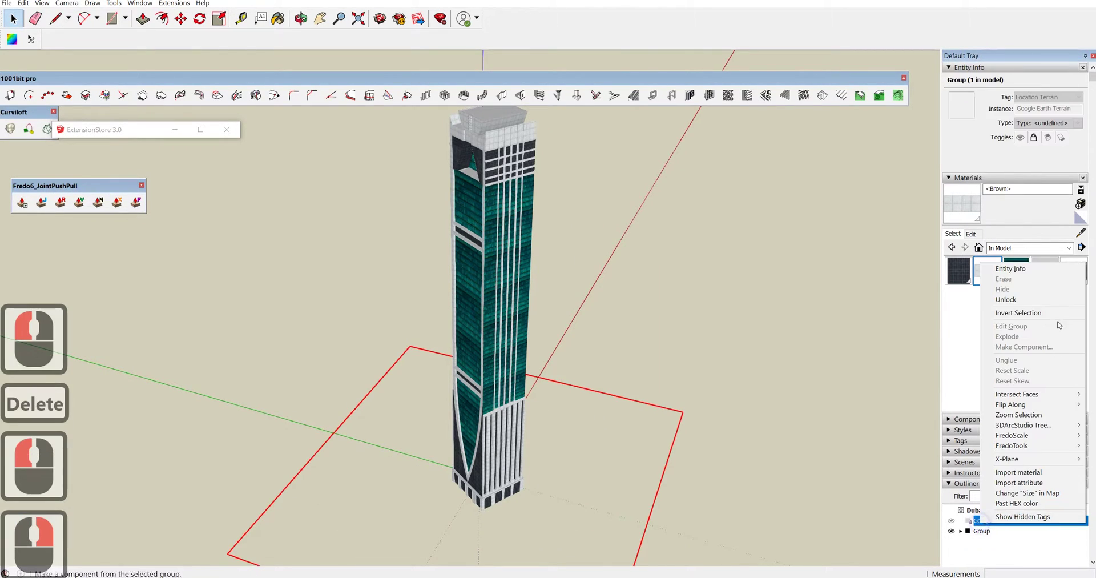
click(1017, 302)
key(Delete)
Step: Explode the tower's group and the groups nested inside it into loose geometry, and clear the selection
click(980, 520)
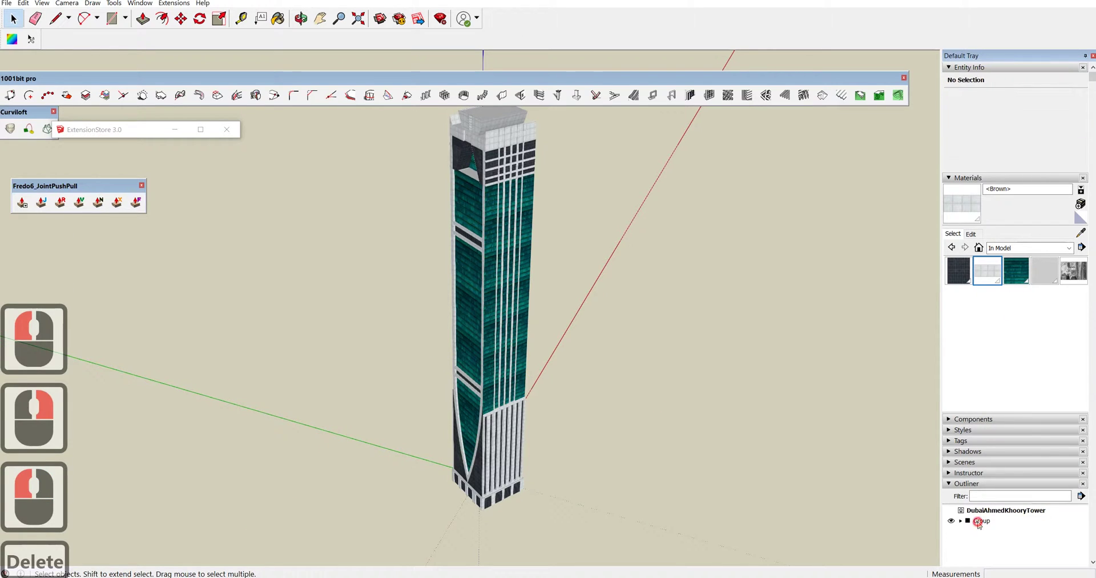
right_click(981, 520)
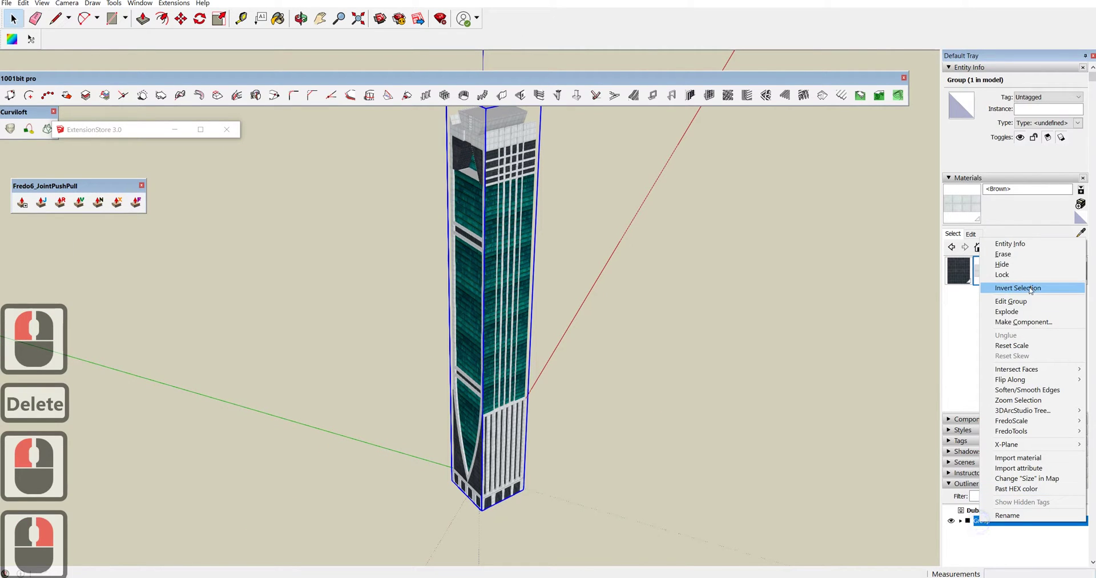
click(1006, 312)
right_click(474, 195)
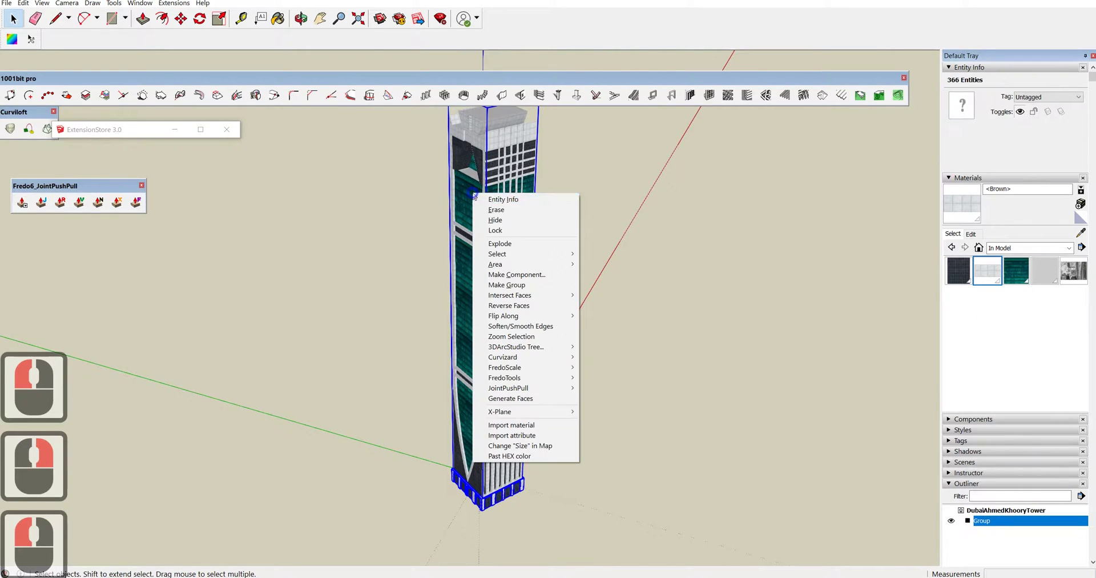
click(499, 243)
right_click(490, 221)
click(712, 203)
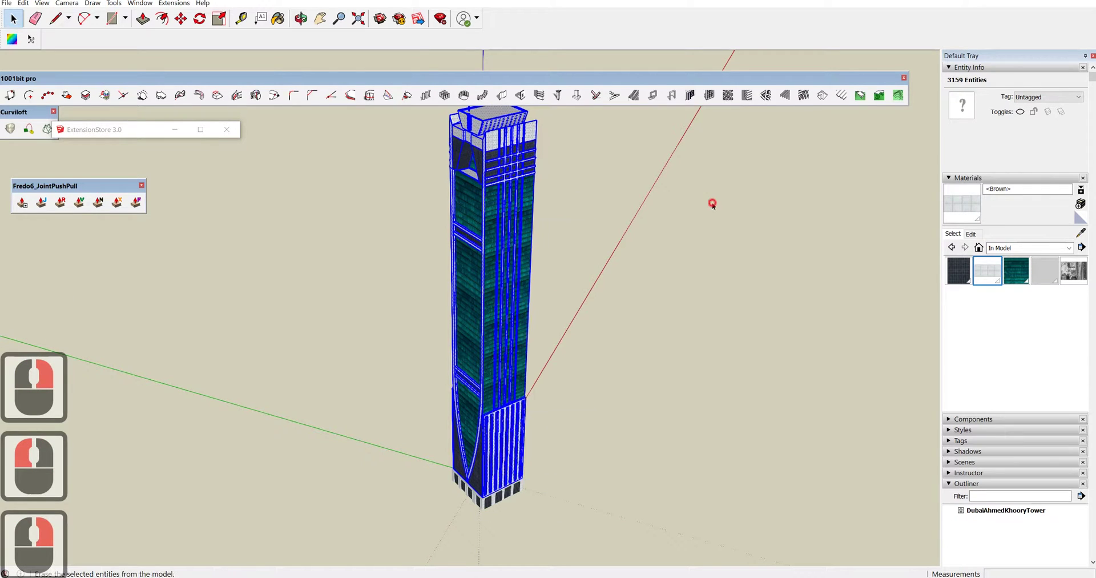
Step: Export the tower as the COLLADA file DubaiAhmedKhooryTower.dae into the Buildings1 folder, accepting the existing DAE export options
middle_drag(657, 303, 534, 416)
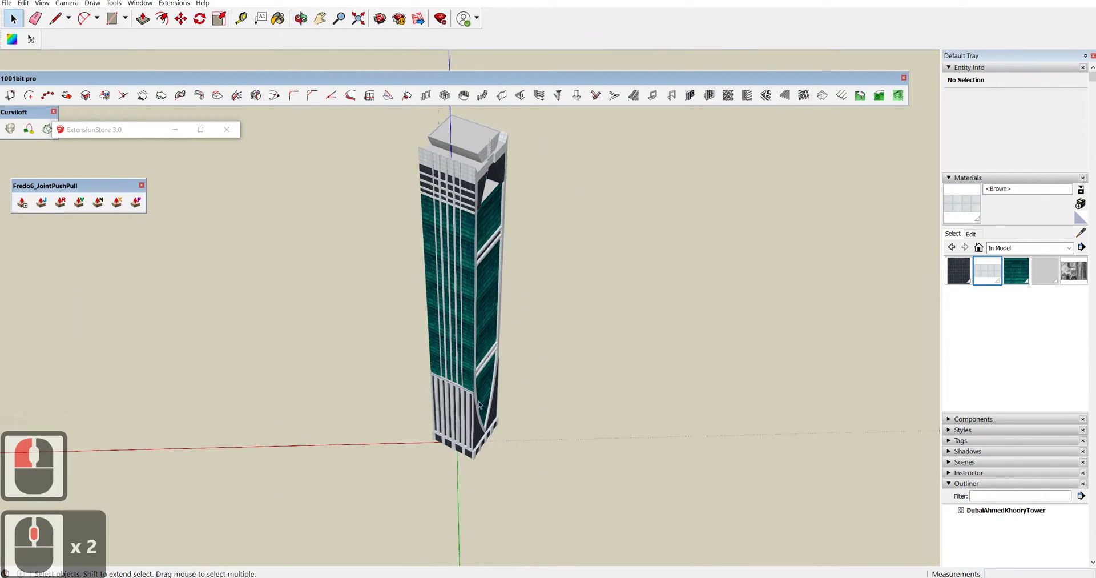
middle_drag(482, 386, 581, 297)
scroll(491, 348, down, 2)
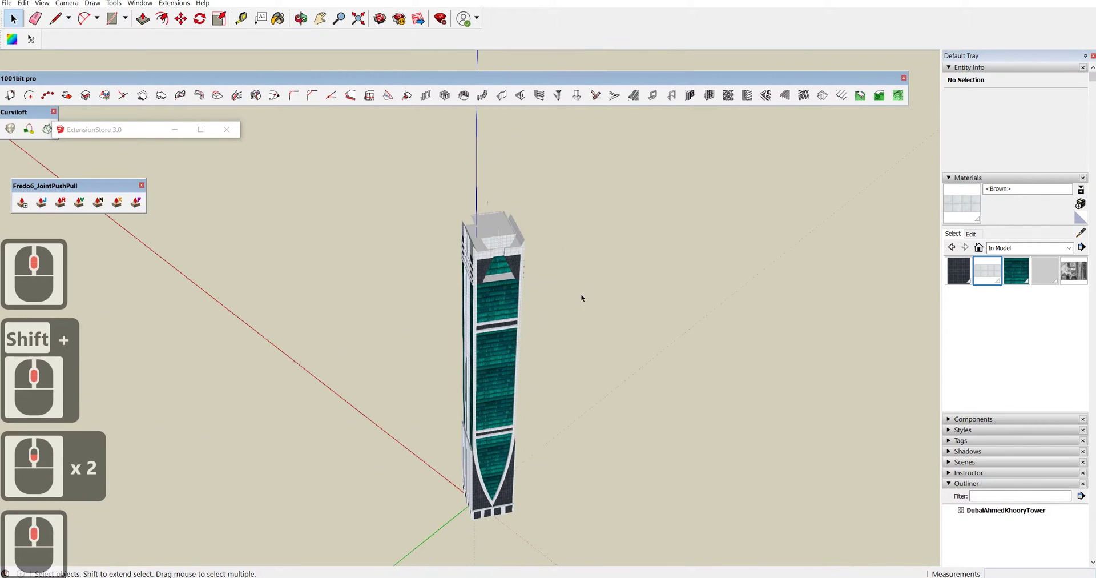
click(7, 3)
click(25, 158)
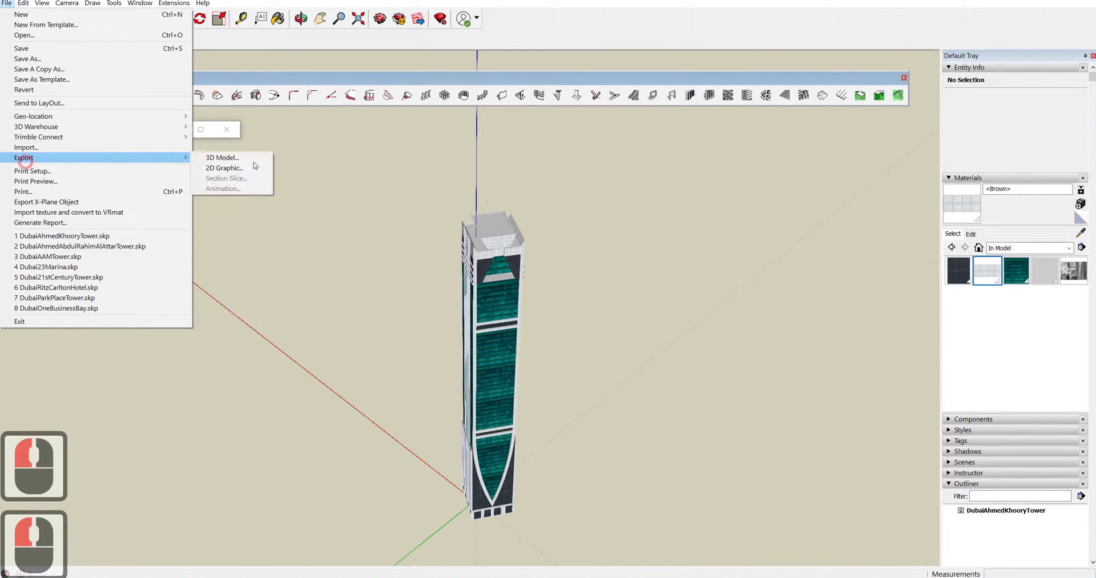
click(251, 159)
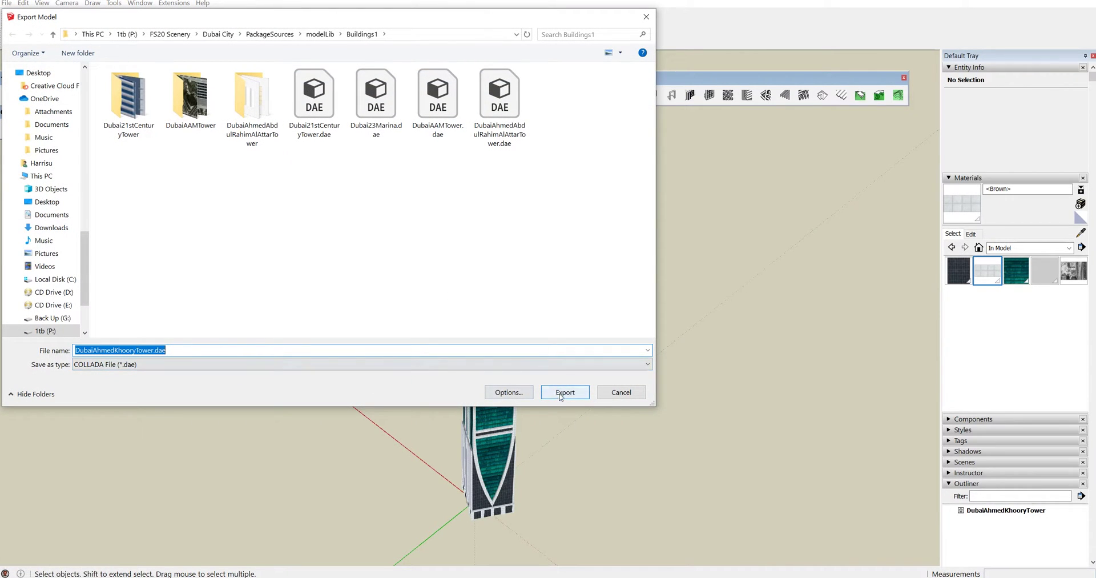
click(507, 392)
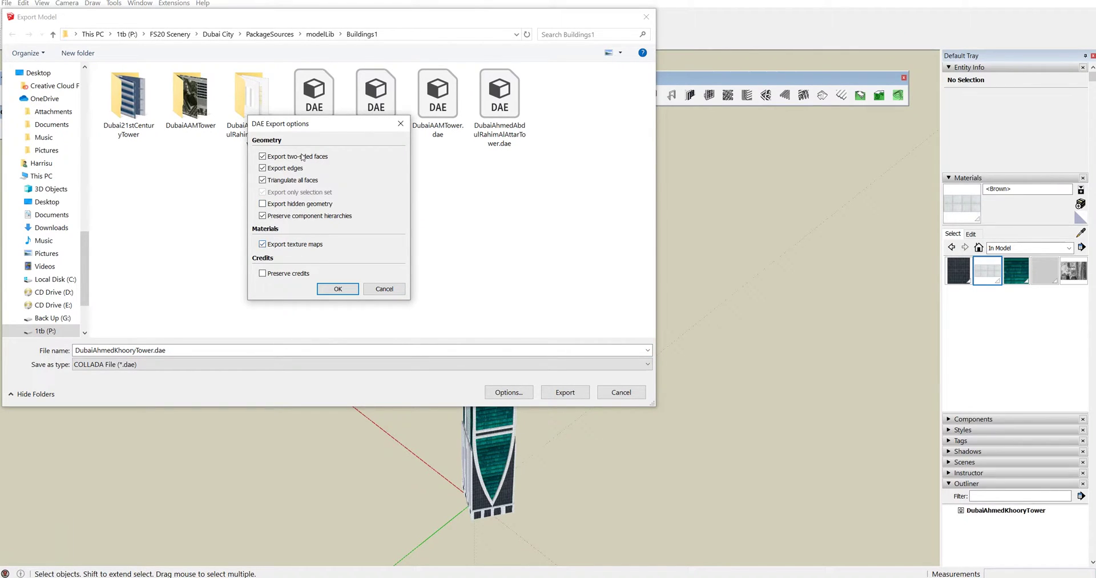
click(337, 289)
click(565, 392)
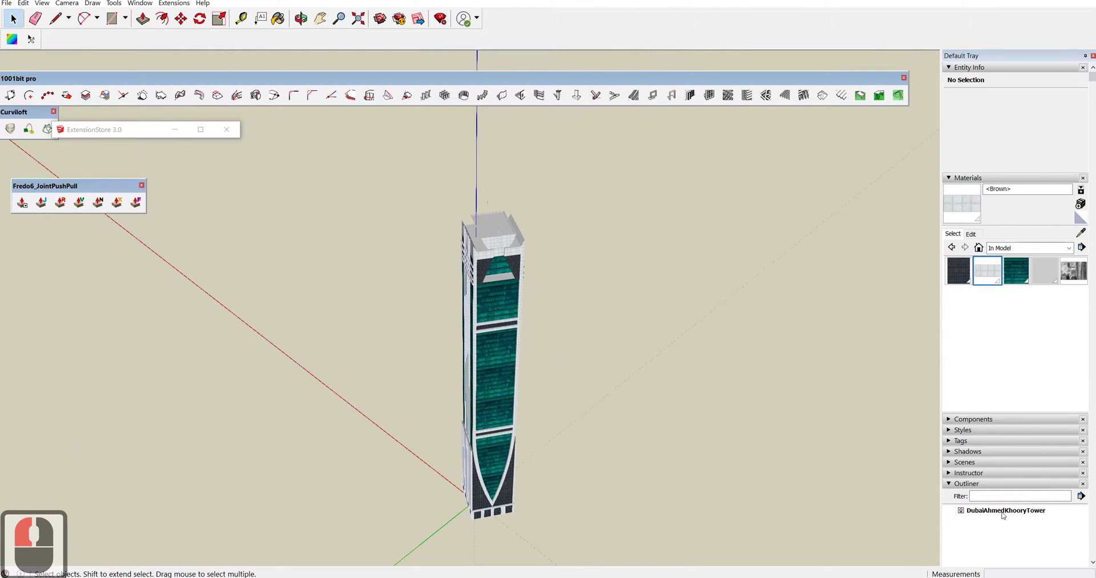
Step: Switch to ModelConverterX and import DubaiAhmedKhooryTower.dae from the Buildings1 folder
click(1000, 561)
key(F12)
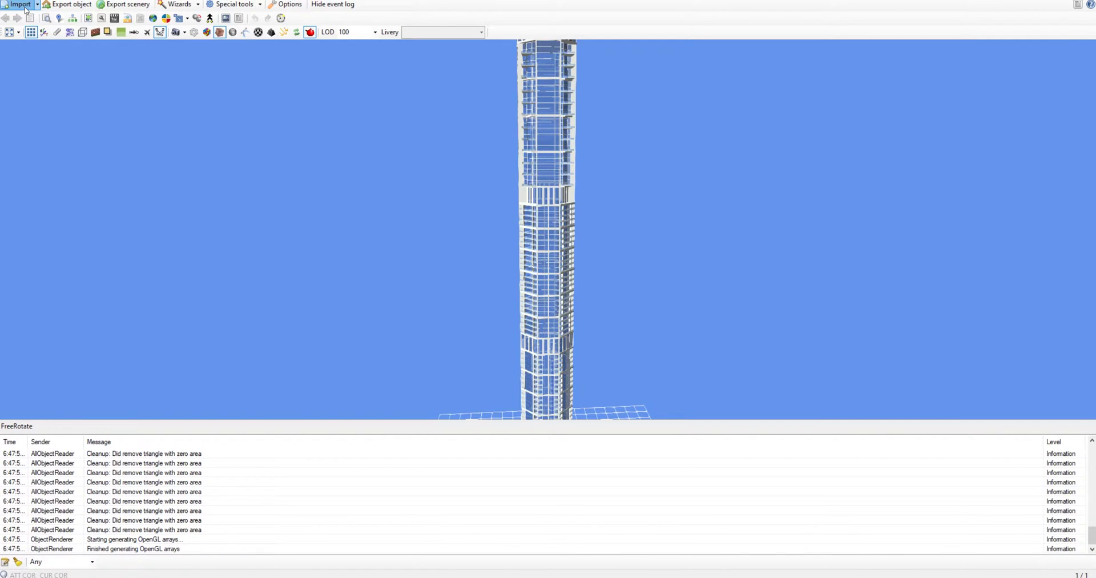
click(25, 7)
click(1014, 545)
click(999, 363)
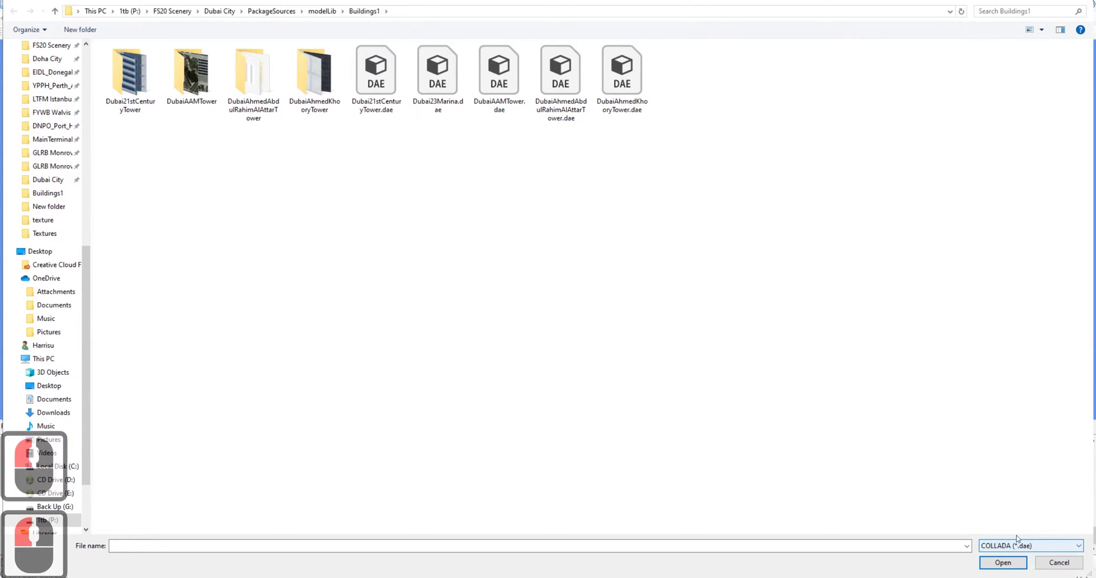
double_click(622, 86)
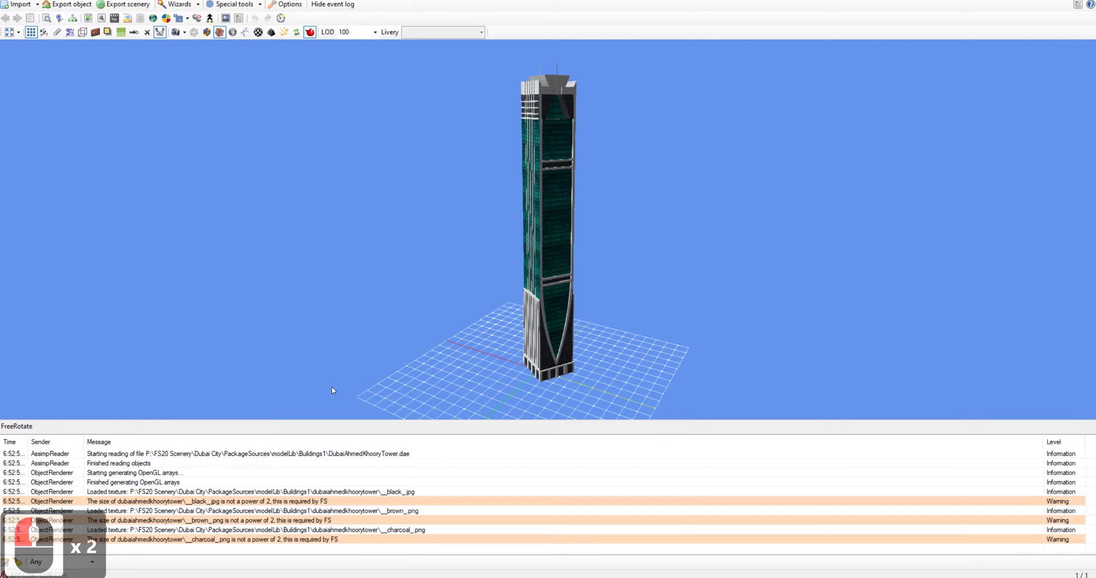
Step: Open the Material Editor for the imported tower and predict its drawcalls
scroll(491, 306, down, 5)
drag(513, 231, 588, 296)
scroll(588, 297, down, 3)
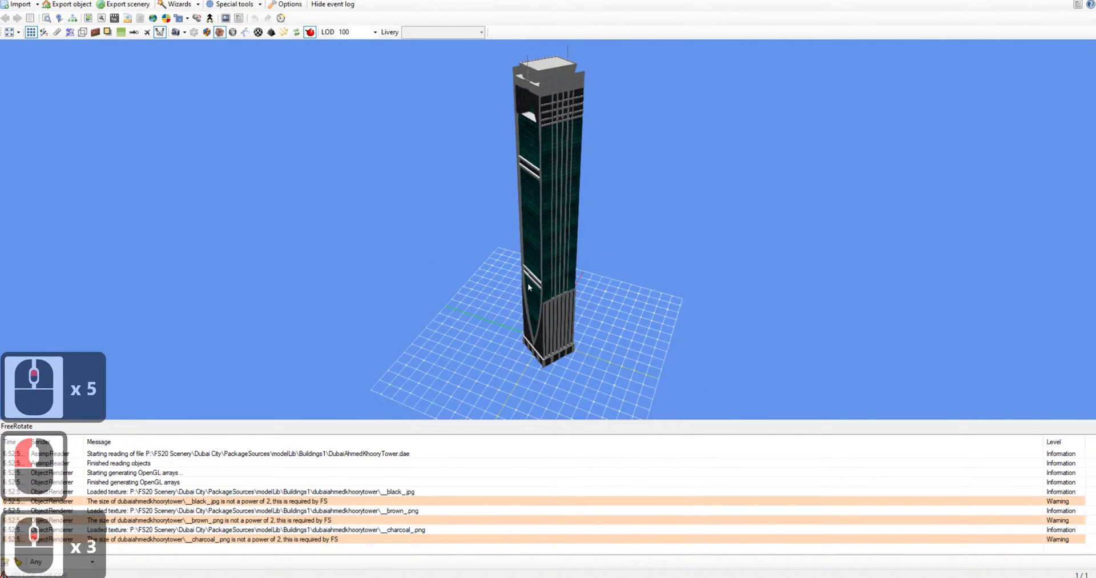
click(95, 32)
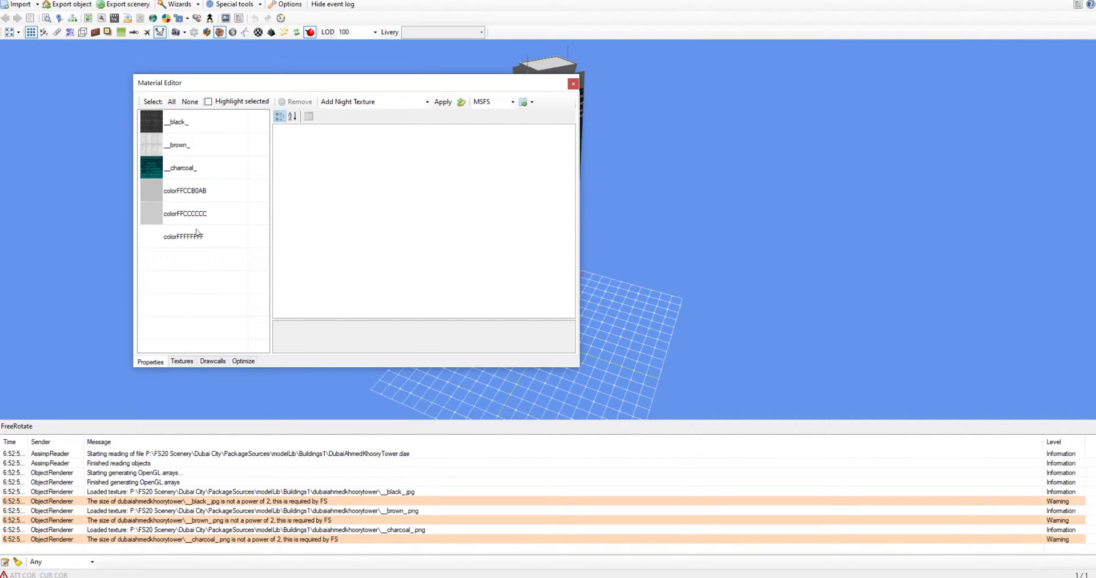
click(213, 361)
click(168, 215)
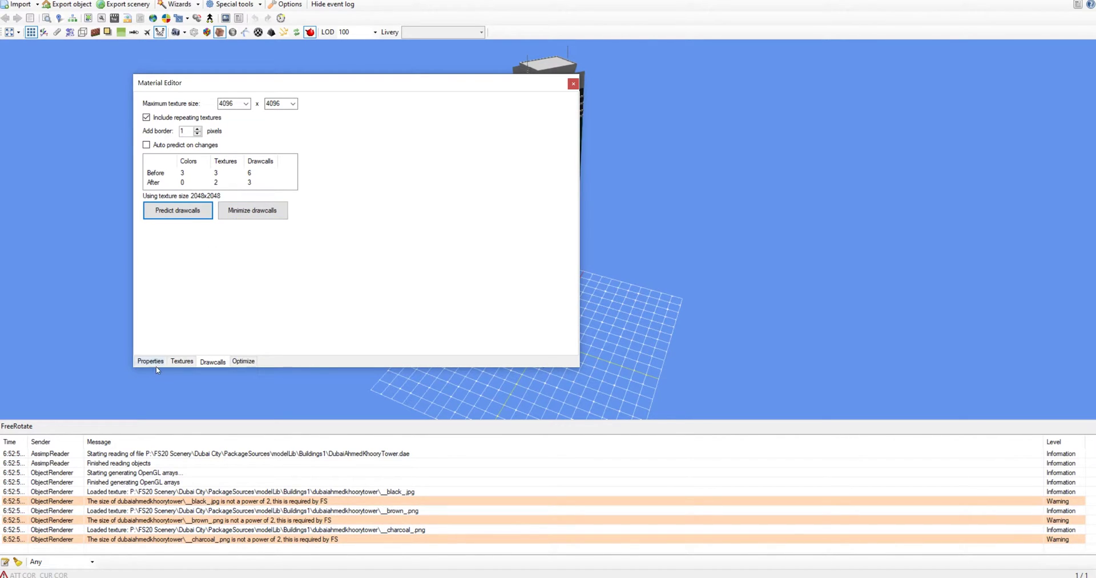
Step: Minimize the tower's drawcalls and resize all of its textures to a power of 2
click(181, 362)
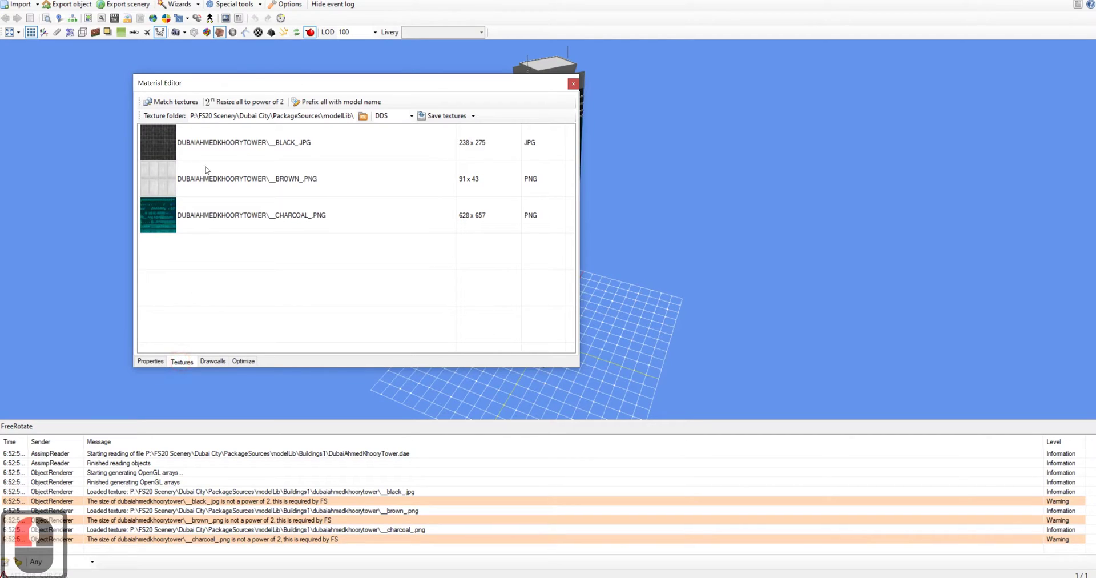
click(209, 362)
click(252, 210)
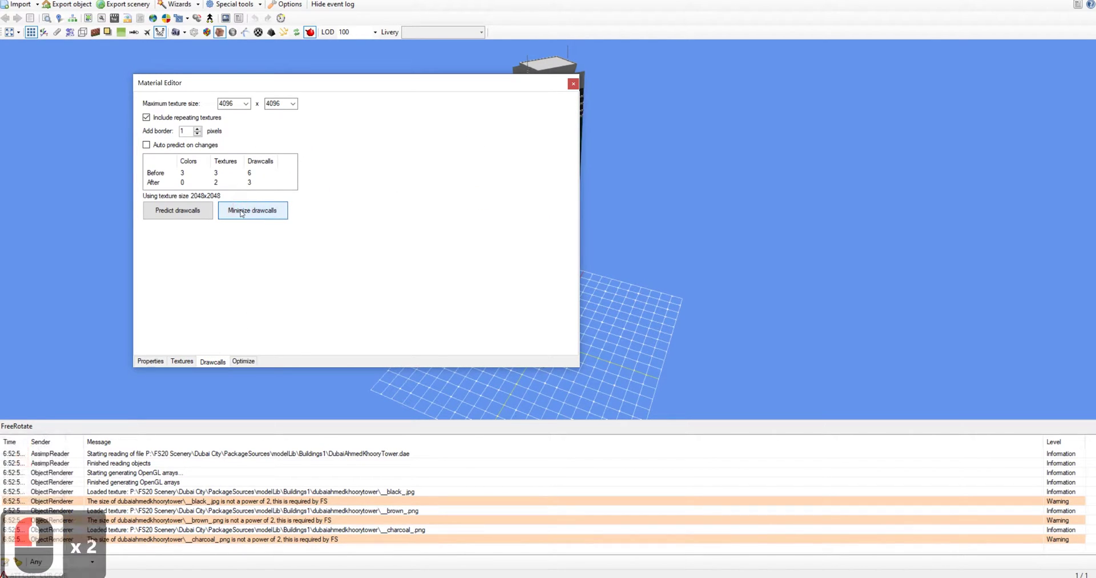
click(181, 360)
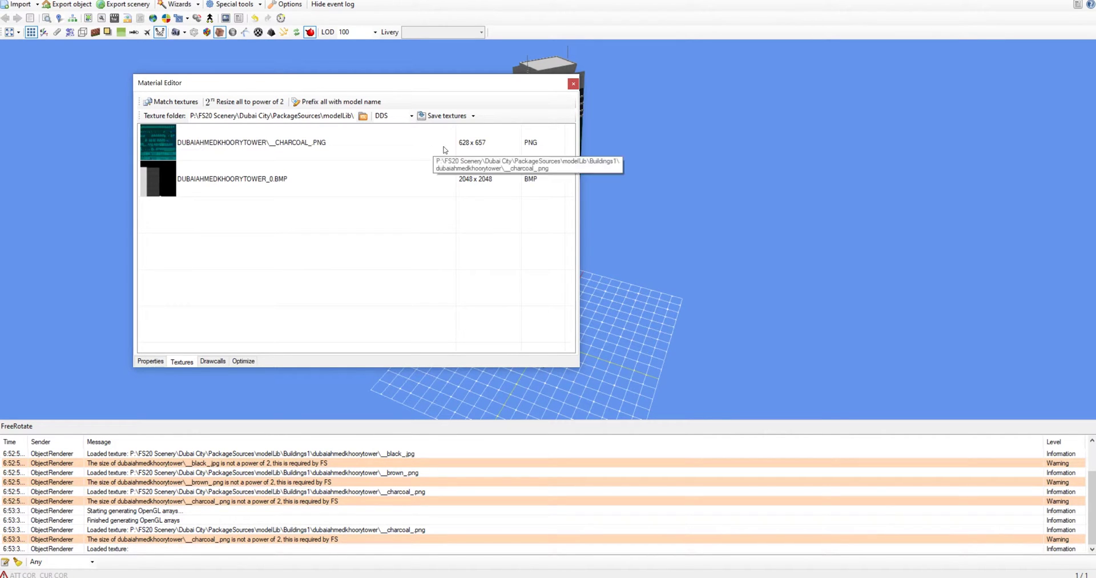
click(229, 104)
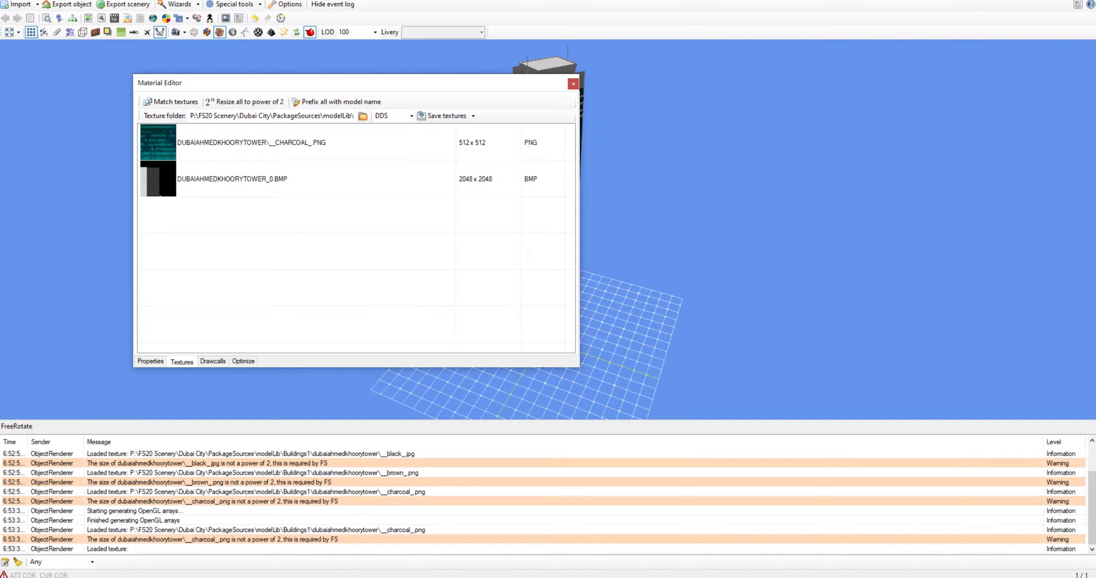
Step: Copy the address of the modelLib texture folder from File Explorer and set it as the Material Editor's texture folder
mouse_move(308, 576)
click(308, 537)
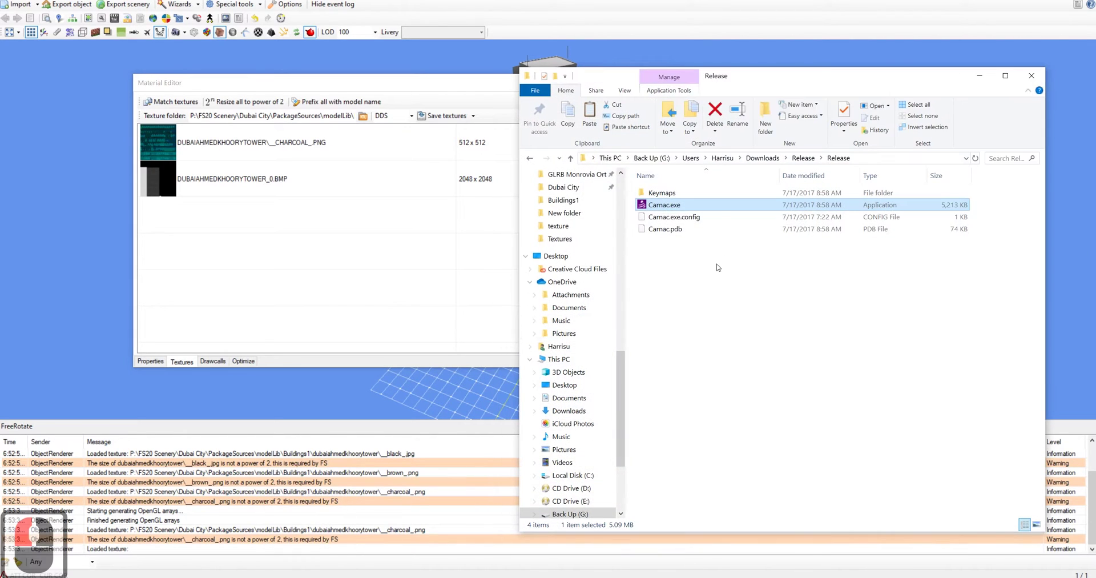
click(558, 226)
click(837, 158)
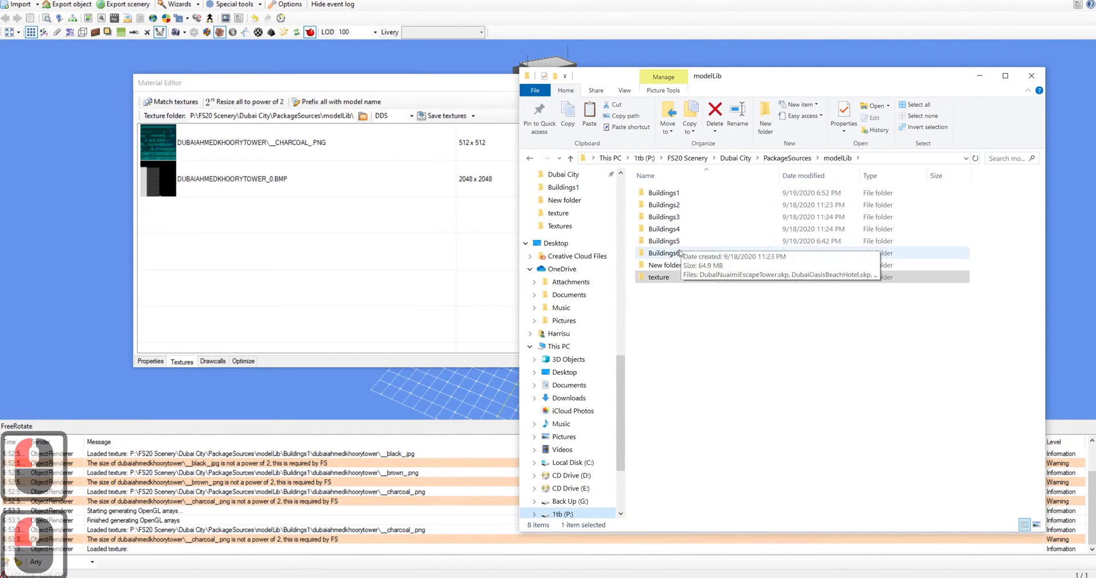
double_click(660, 277)
right_click(876, 158)
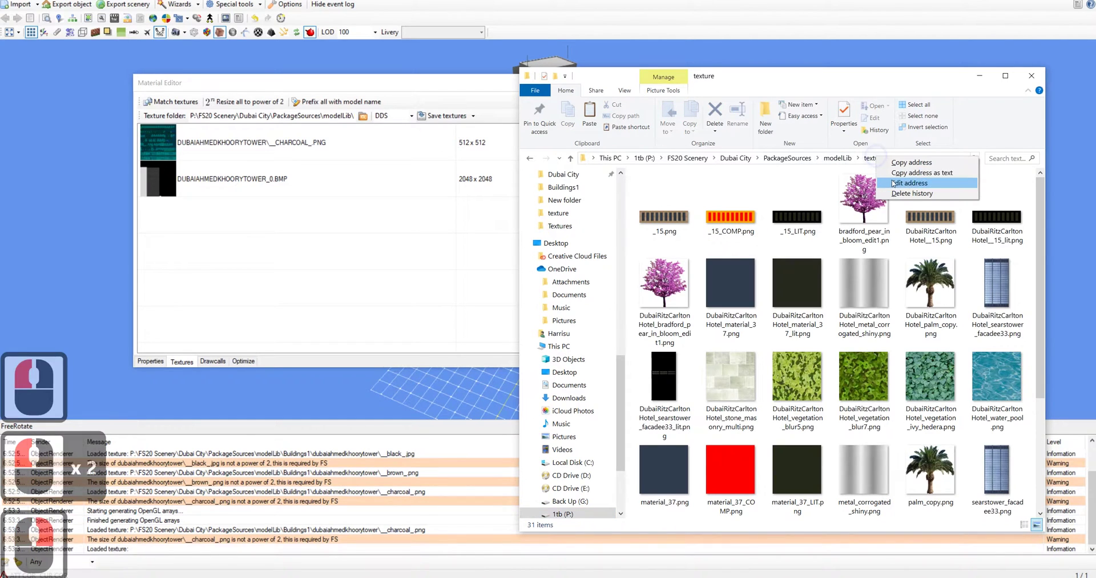
click(895, 172)
click(307, 116)
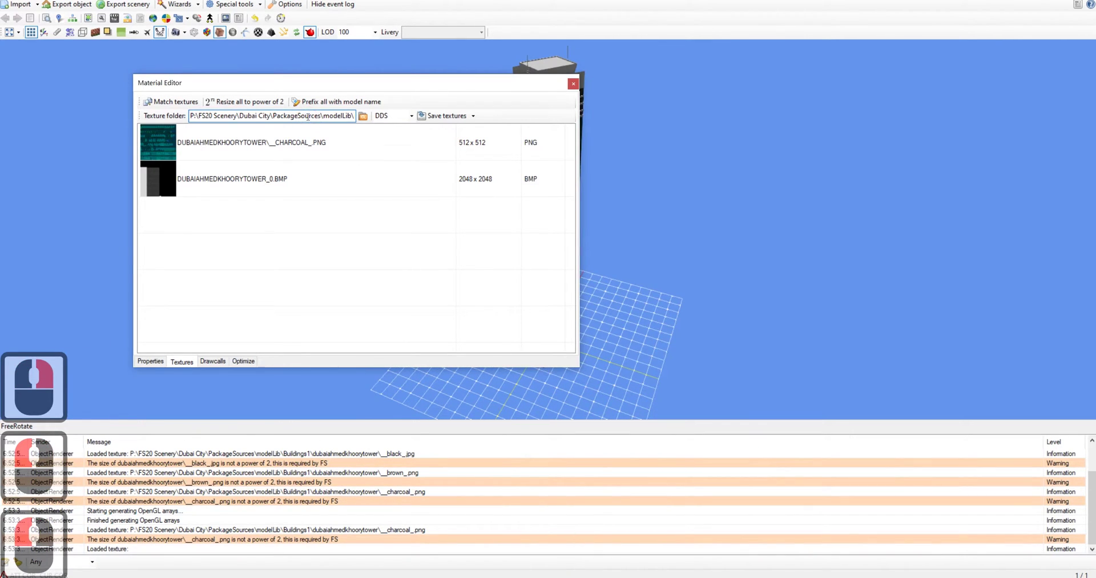
key(ctrl+a)
text(P:\FS20 Scenery\Dubai City\PackageSources\modelLib\texture)
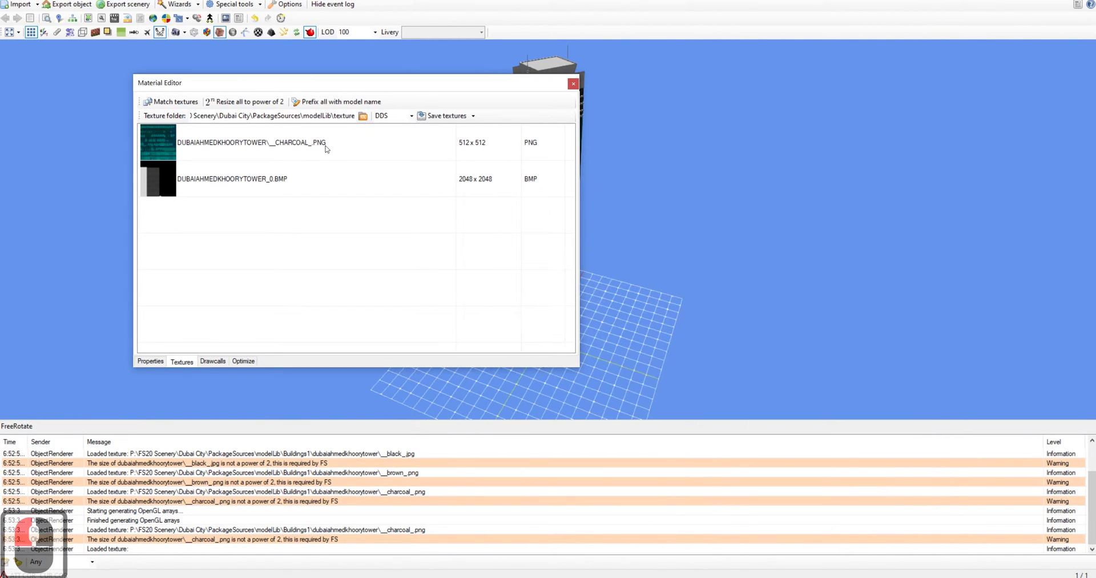
Step: Set the texture format to PNG and save the tower's textures to the texture folder
click(408, 116)
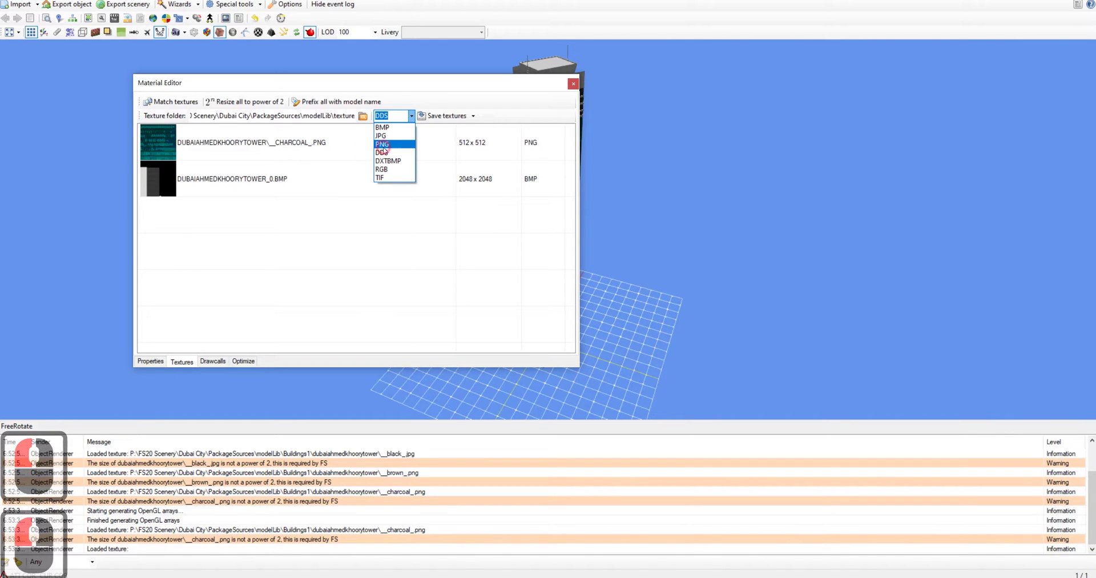
click(382, 144)
click(438, 117)
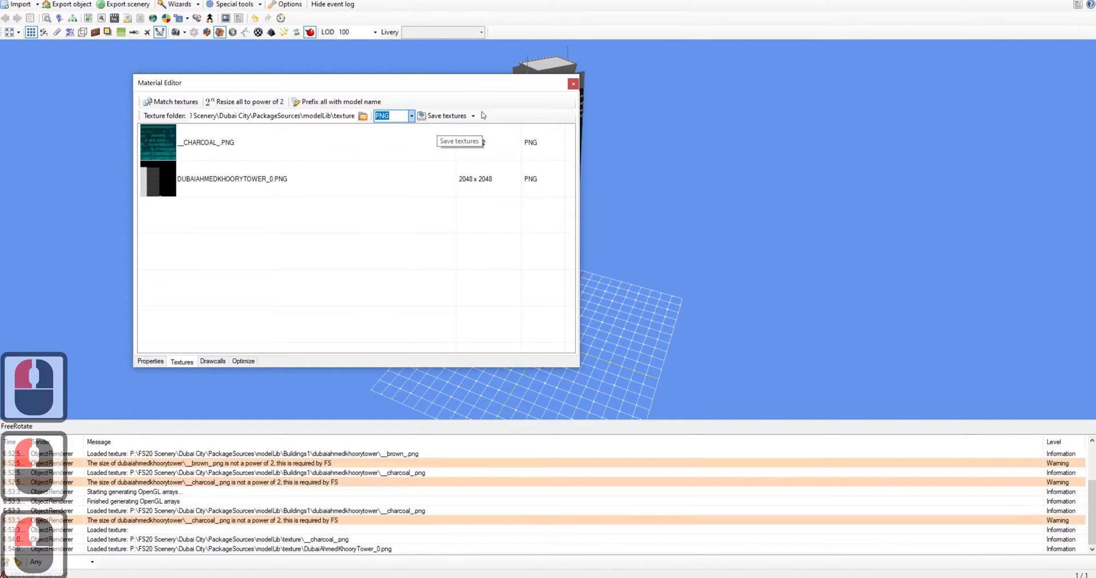
Step: Set the render mode of all three tower materials to Opaque and close the Material Editor
click(151, 360)
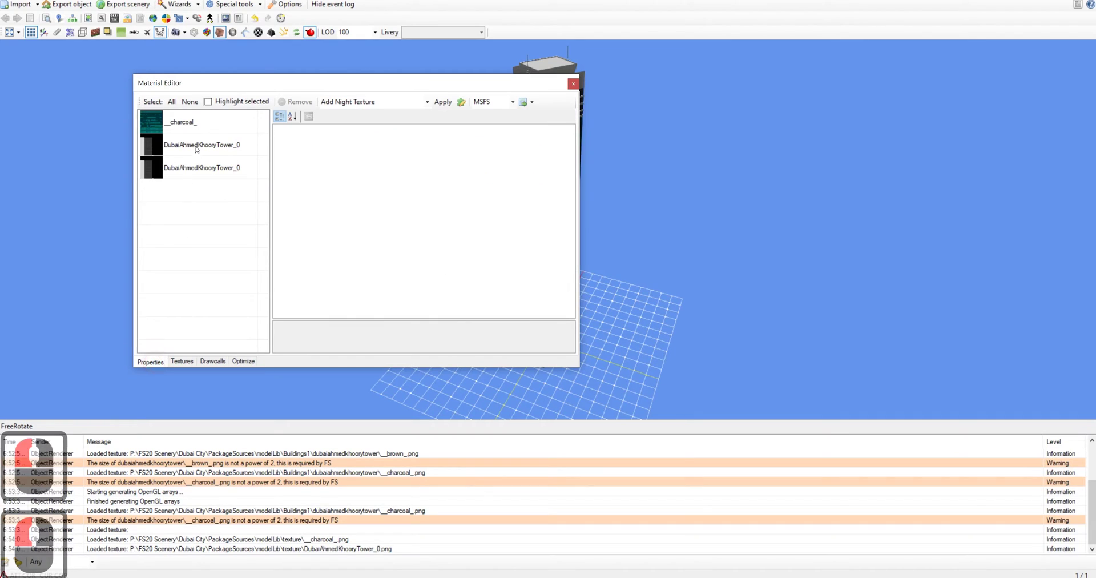
click(198, 169)
shift+click(194, 122)
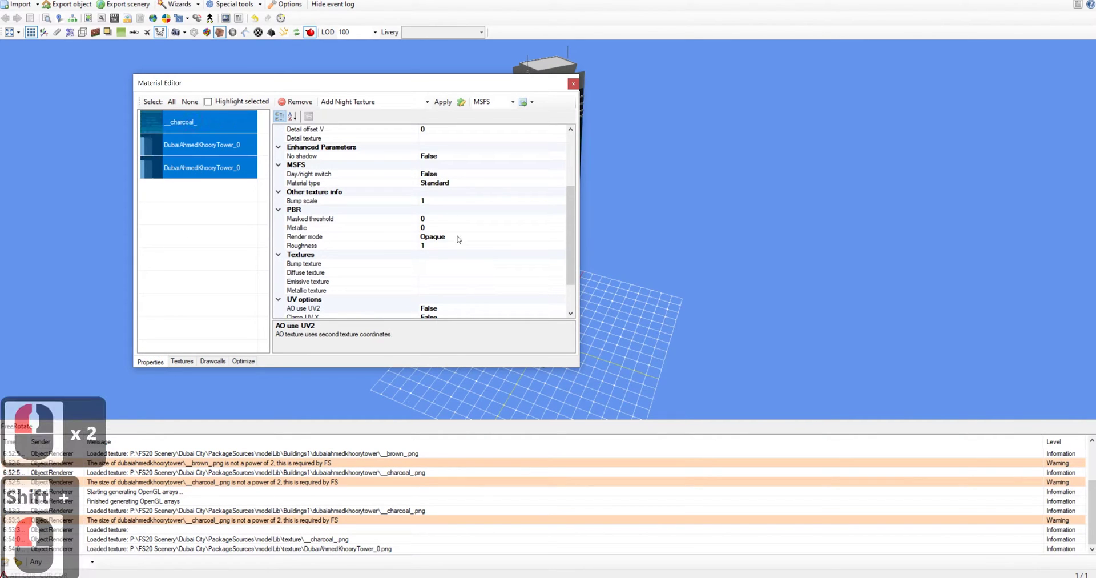
double_click(357, 237)
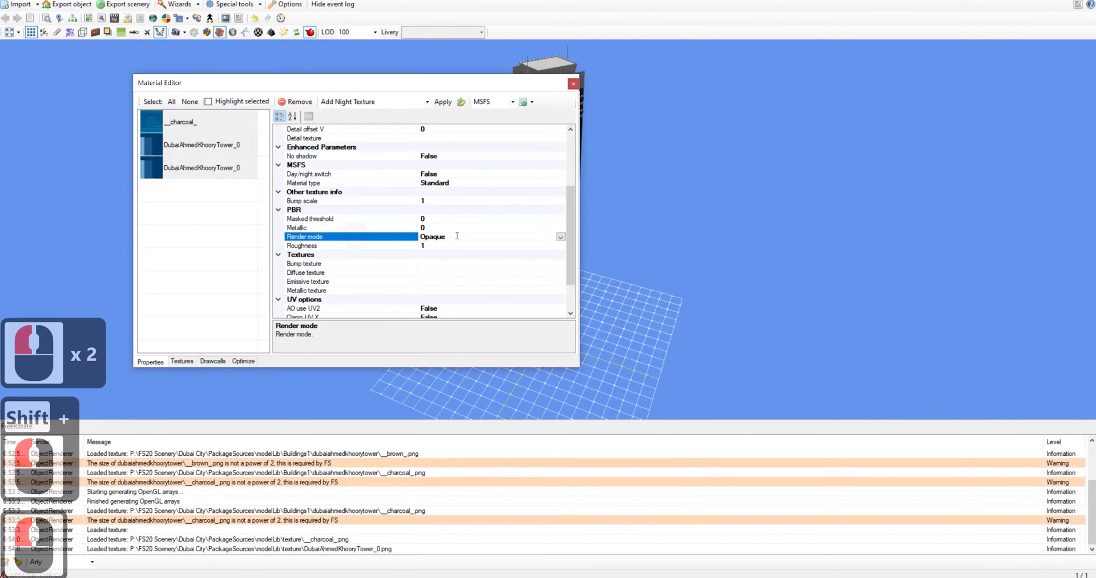
click(559, 237)
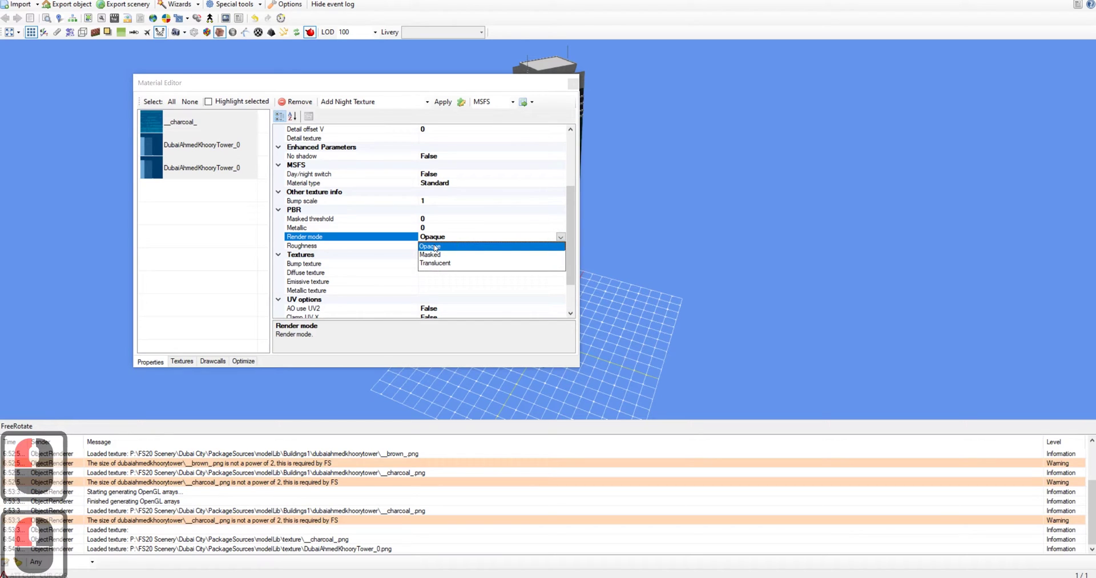
click(435, 246)
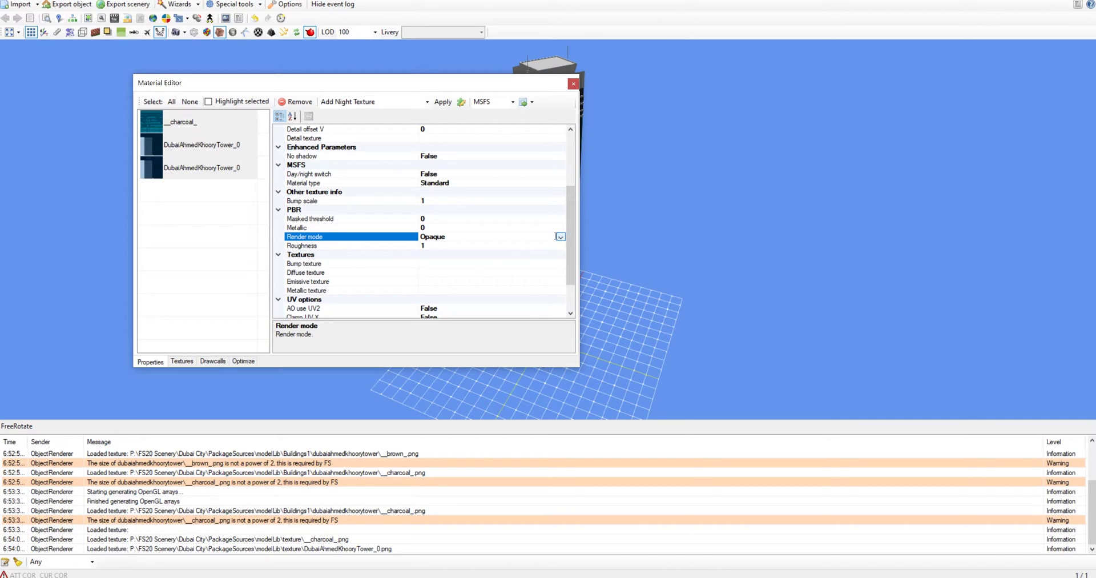
scroll(462, 240, up, 2)
scroll(459, 244, up, 3)
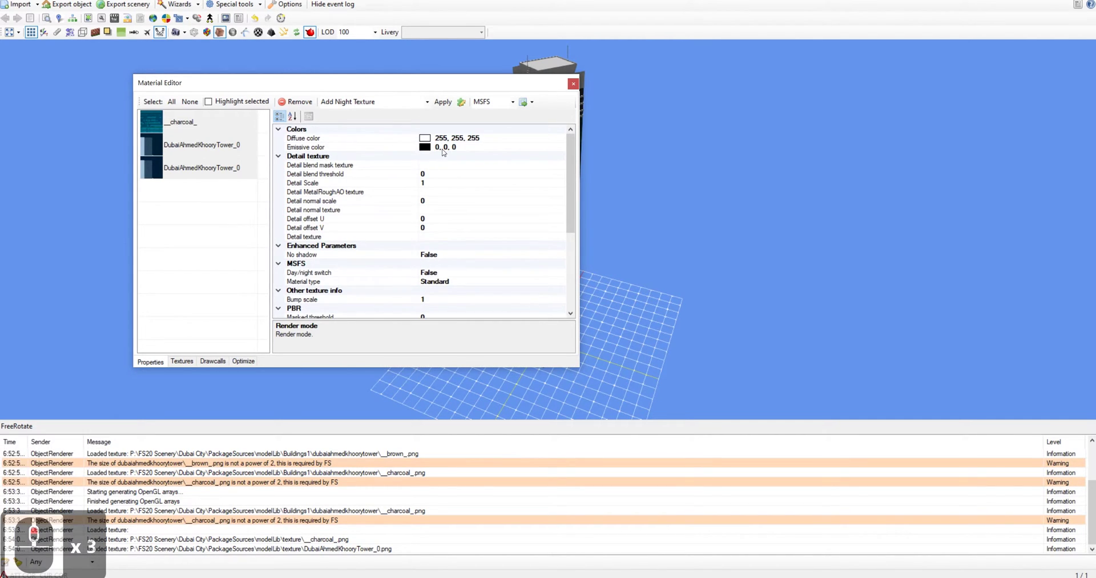
click(576, 84)
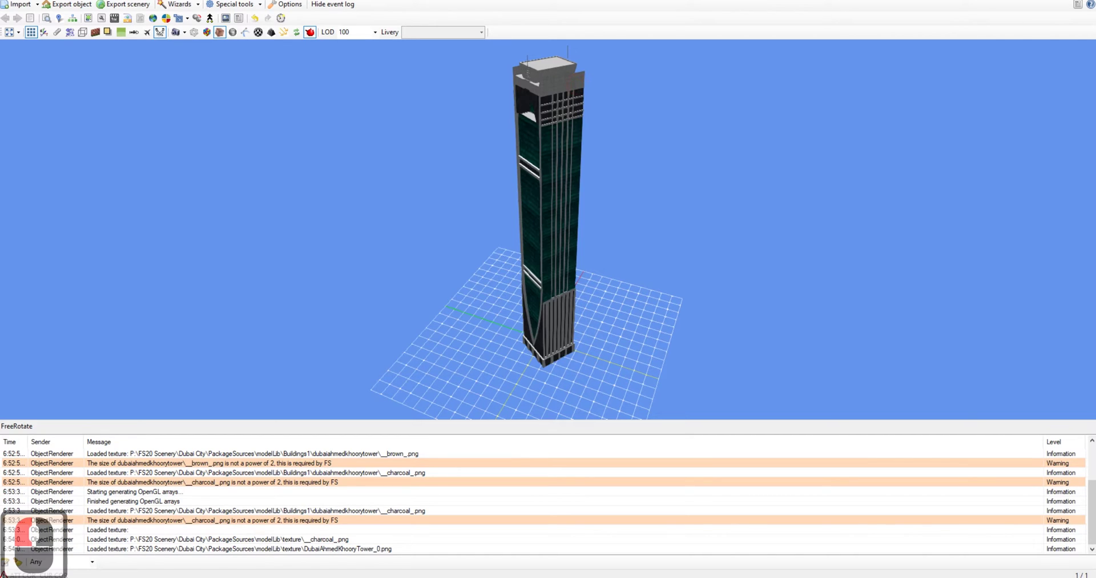
Step: Export the tower in glTF format as DubaiAhmedKhooryTower.gltf into the modelLib Buildings1 folder
click(67, 4)
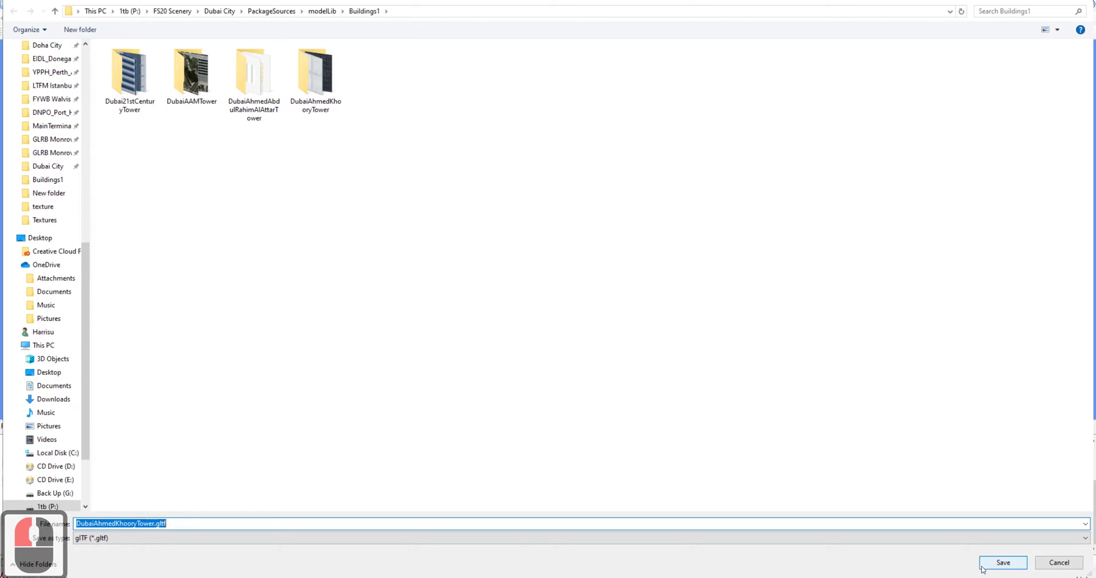
click(327, 539)
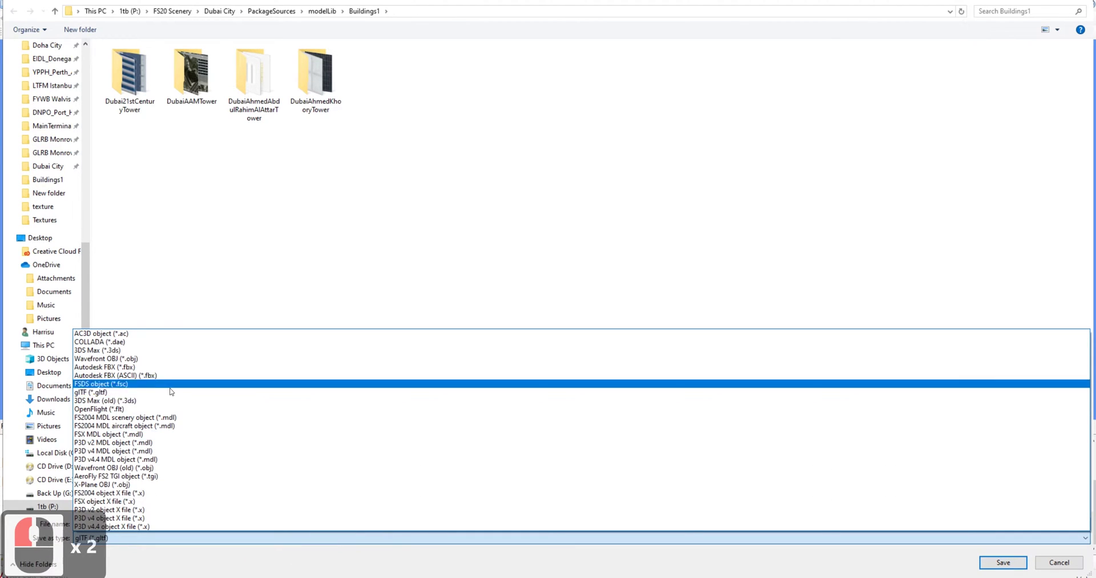
click(994, 564)
Step: In File Explorer, go to the Dubai City folder and build the package by running Dubai.xml through fspackagetool.exe
click(400, 577)
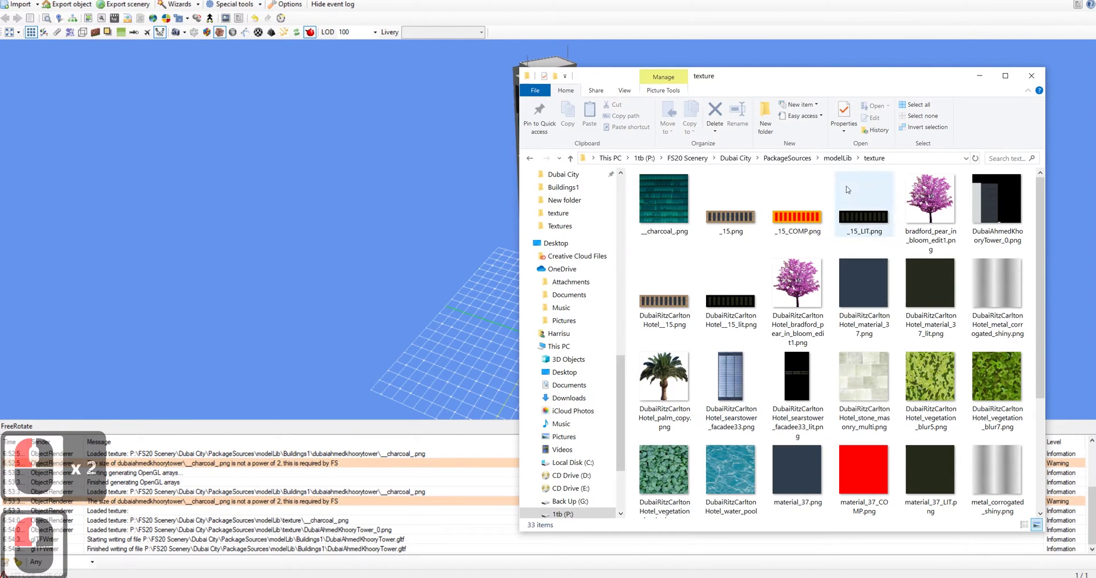
click(730, 157)
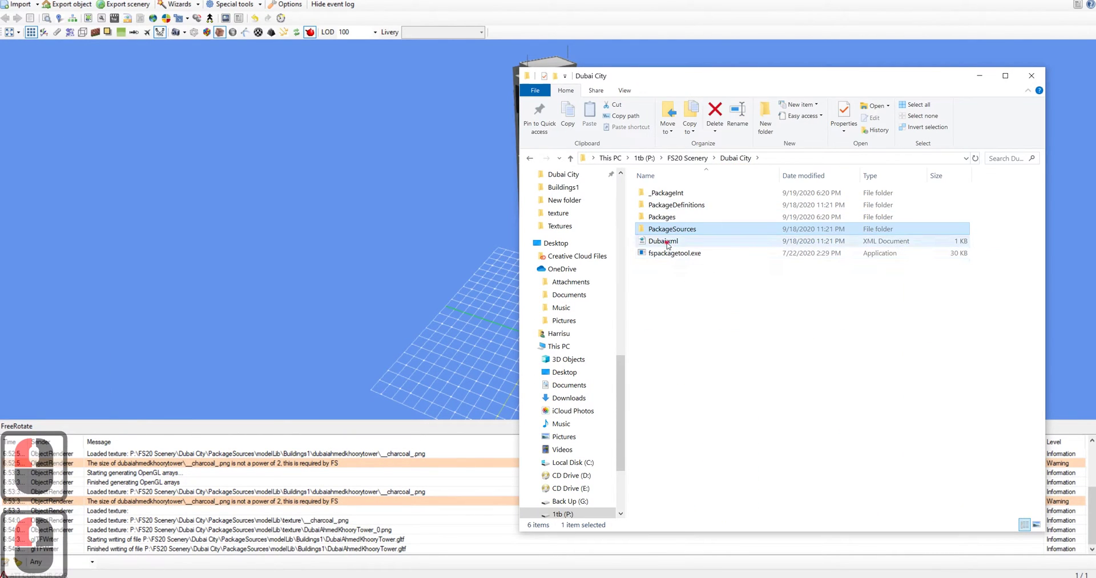
drag(662, 242, 671, 258)
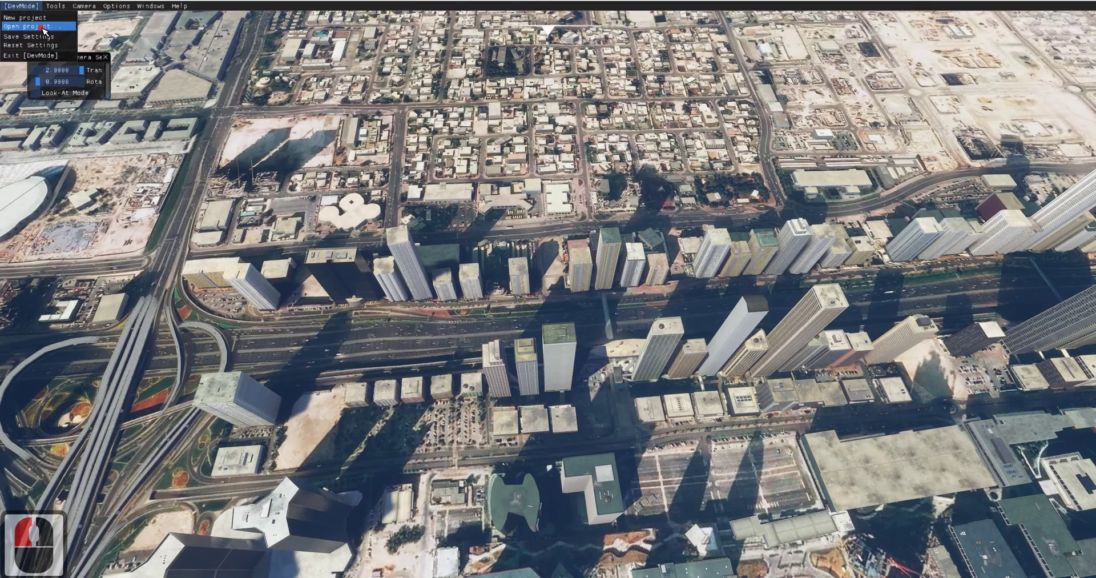
Step: Switch to Microsoft Flight Simulator, open the Dubai.xml project in DevMode and expand its dubai package
click(45, 26)
click(360, 199)
double_click(350, 212)
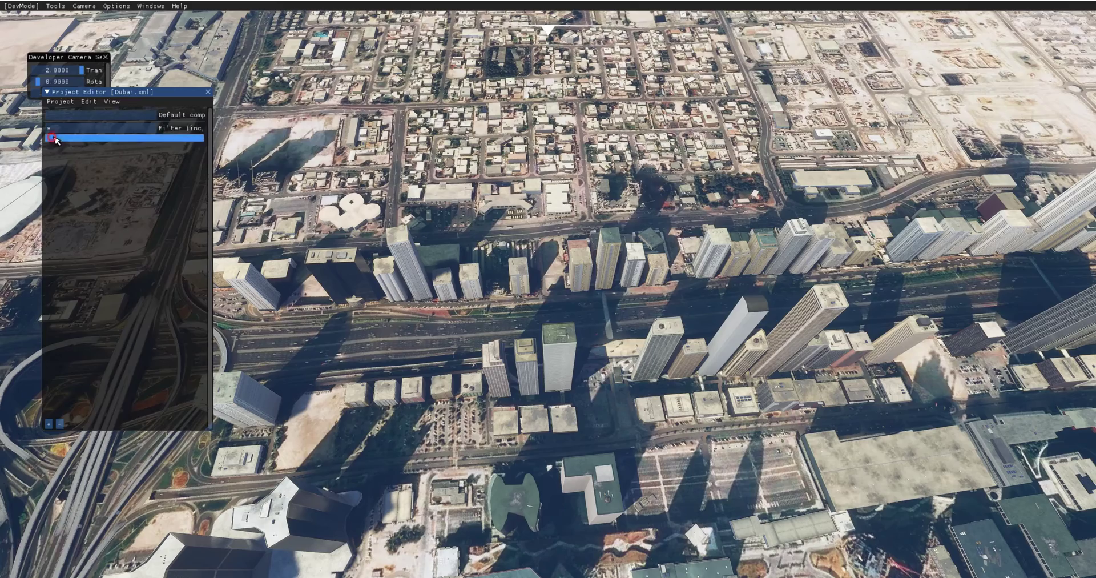
click(52, 138)
Step: Load the myscene asset into the Scenery Editor through the Inspector, closing the Inspector and Material Editor
click(113, 102)
click(112, 112)
click(85, 147)
click(462, 195)
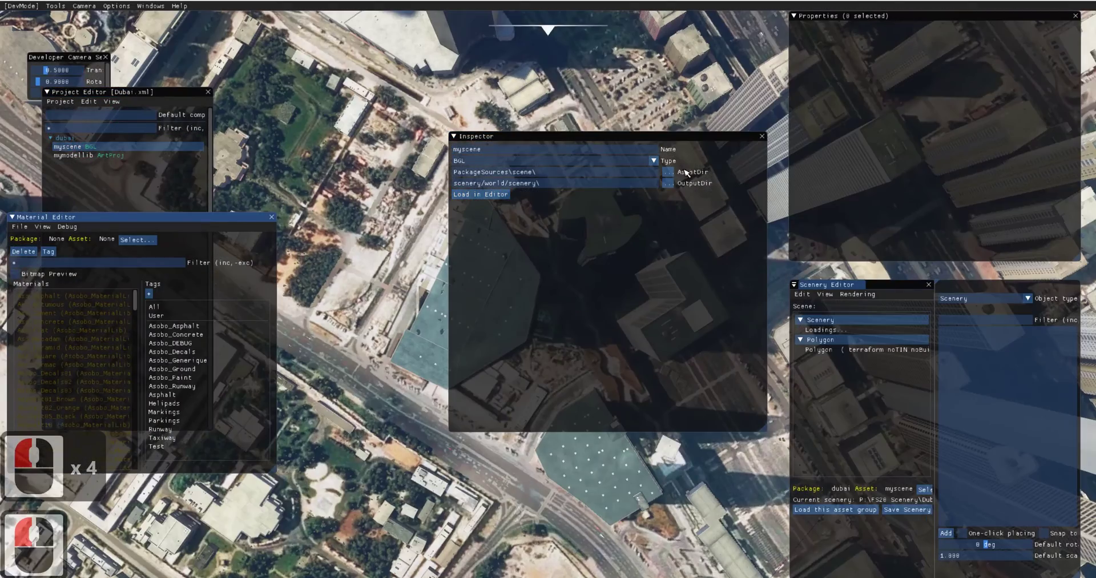
click(763, 137)
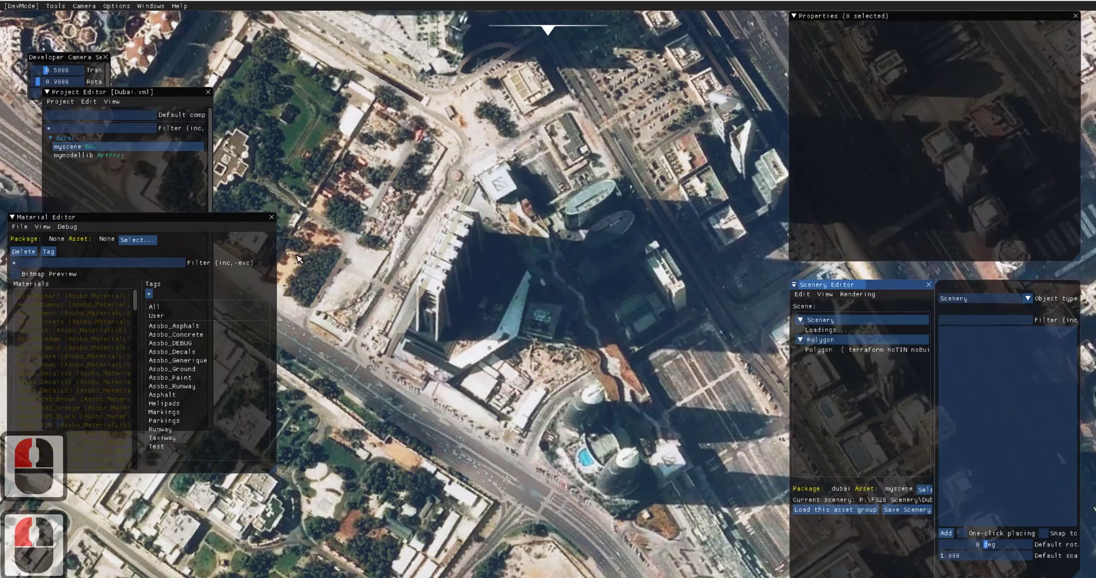
click(272, 218)
Step: Add a four-point polygon around the row of towers beside the highway below the interchange and enable Exclude all on it
scroll(444, 273, down, 20)
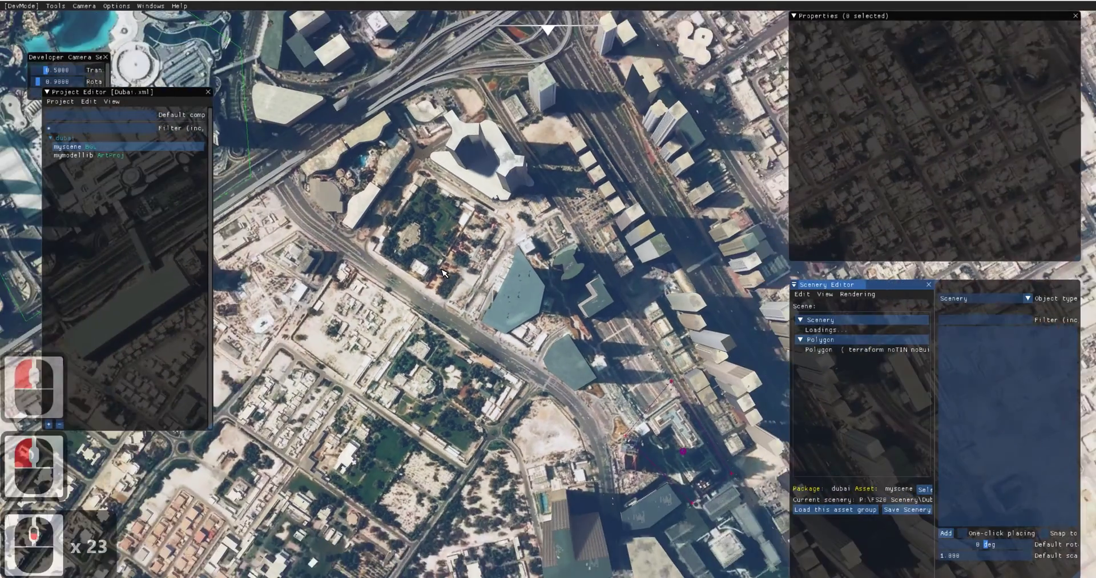
scroll(445, 272, down, 10)
key(Up)
key(Up)
key(Right)
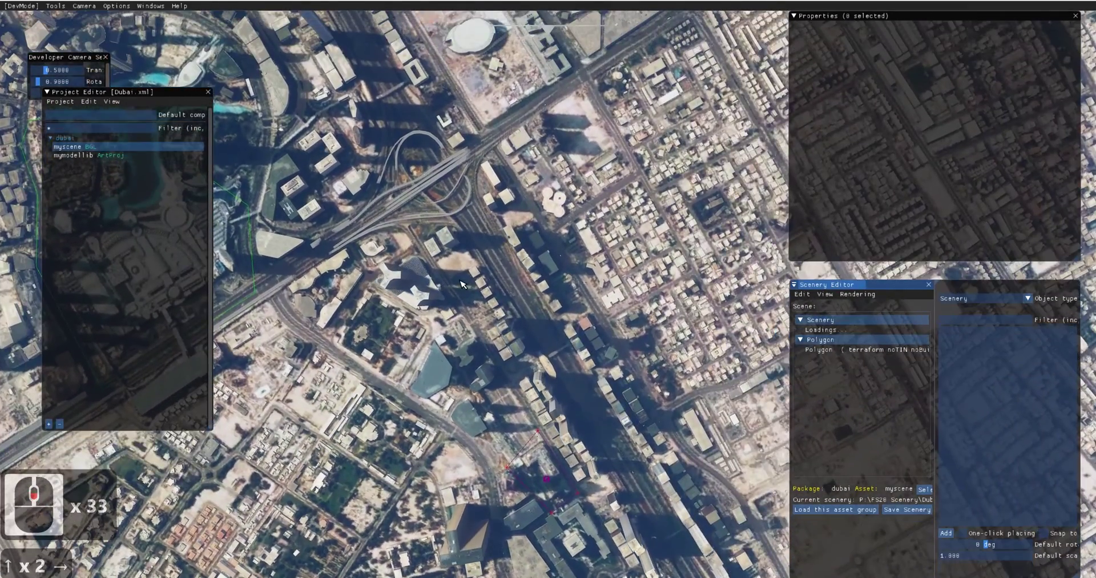
scroll(542, 242, up, 20)
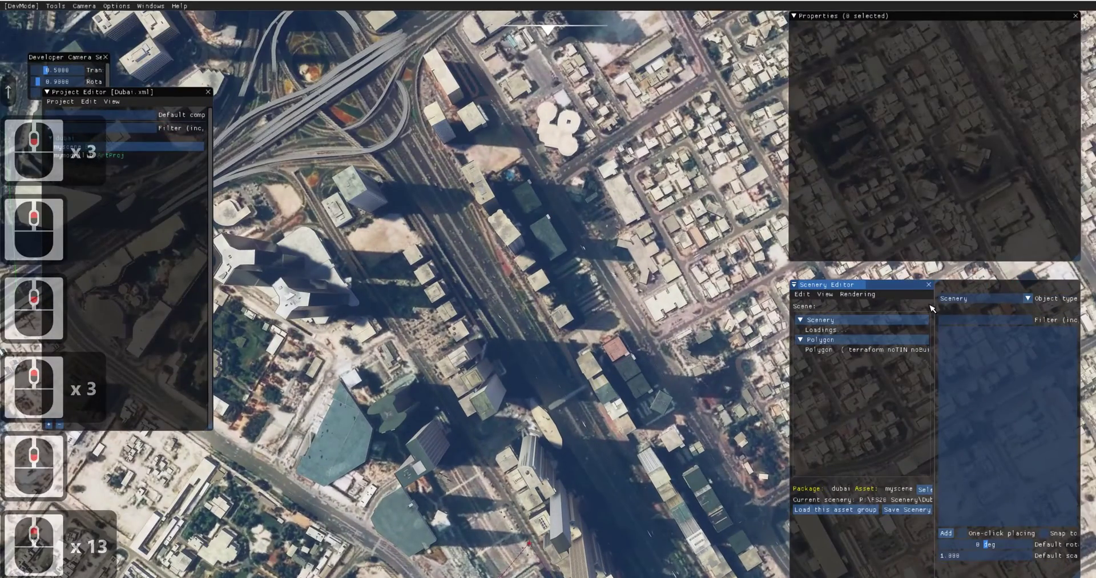
click(945, 299)
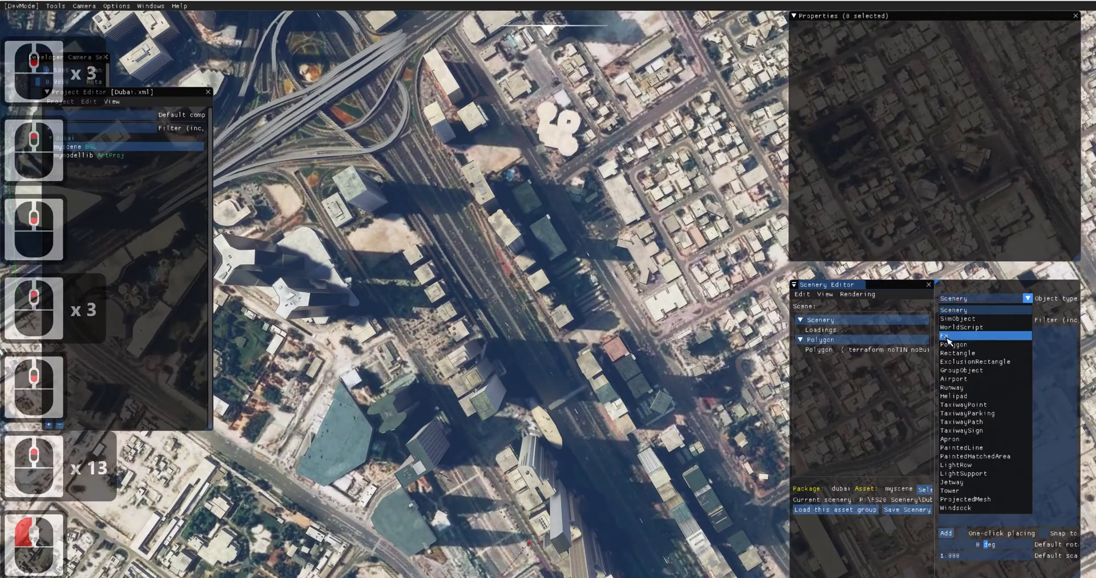
click(948, 341)
click(945, 534)
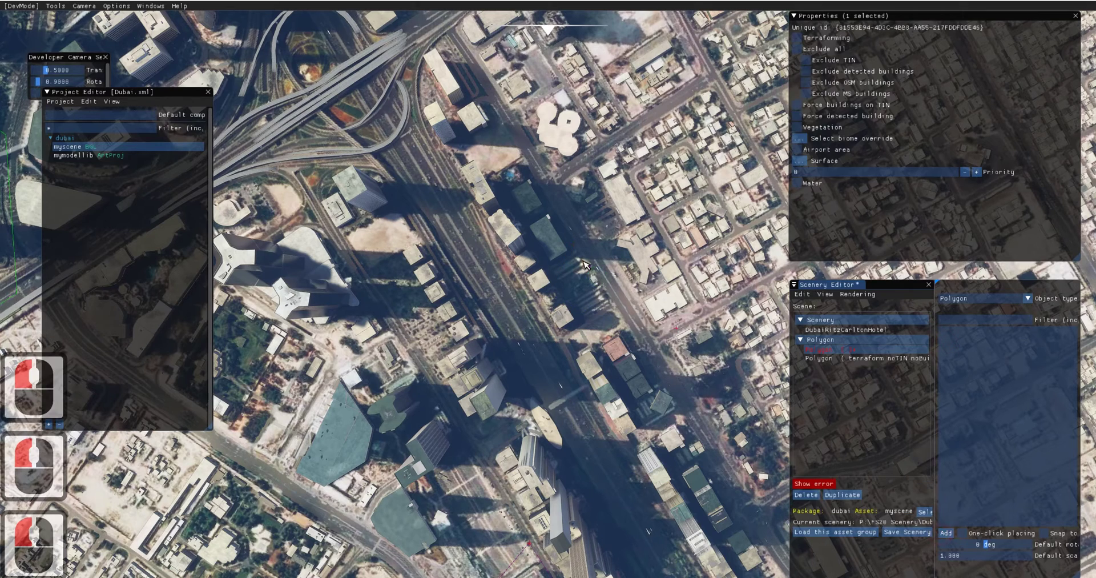
ctrl+click(411, 119)
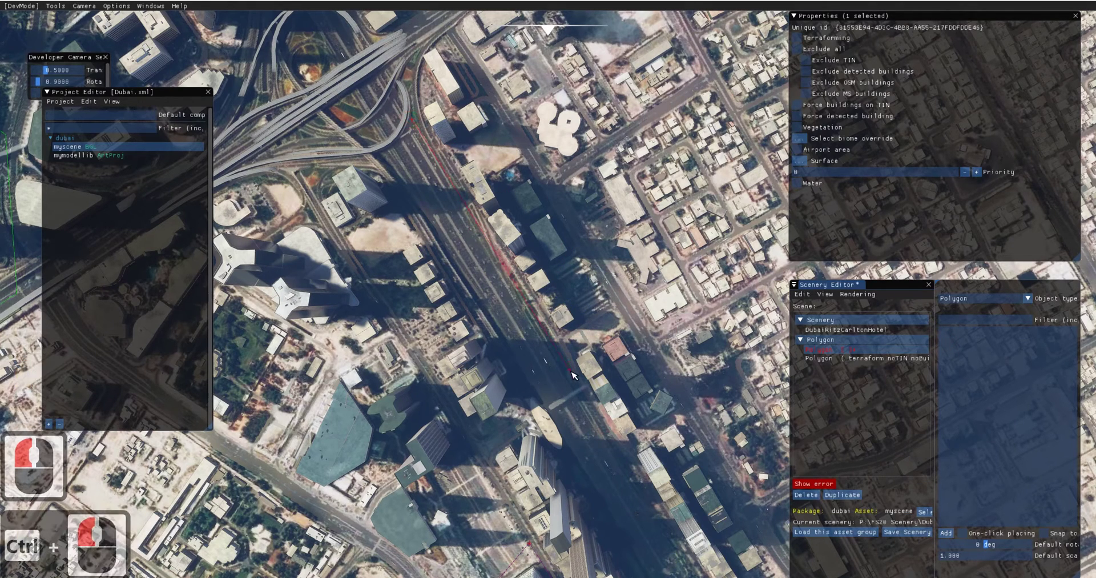
ctrl+click(558, 376)
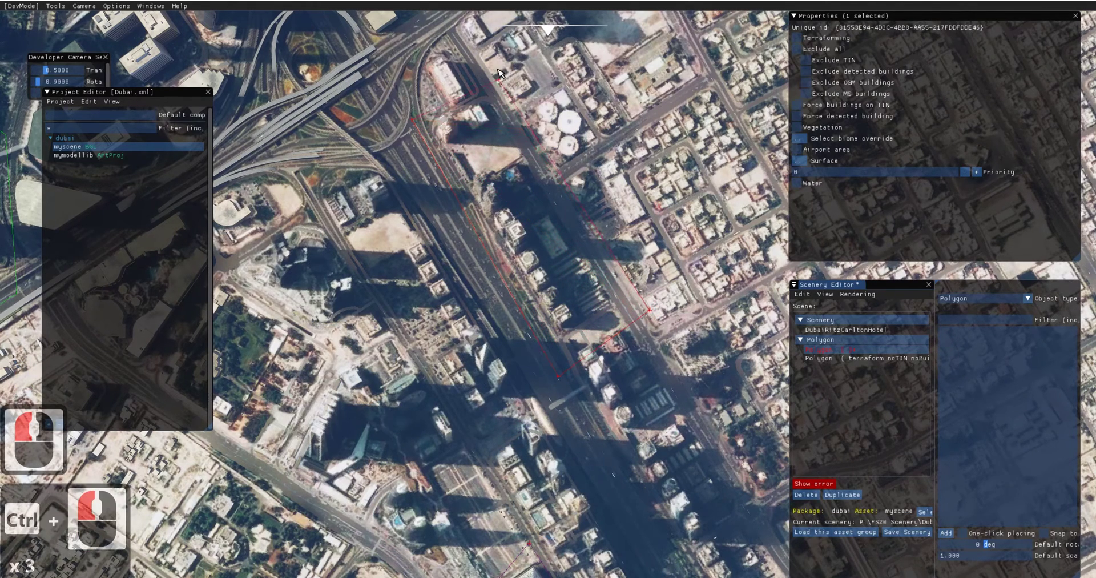
ctrl+click(497, 63)
key(Return)
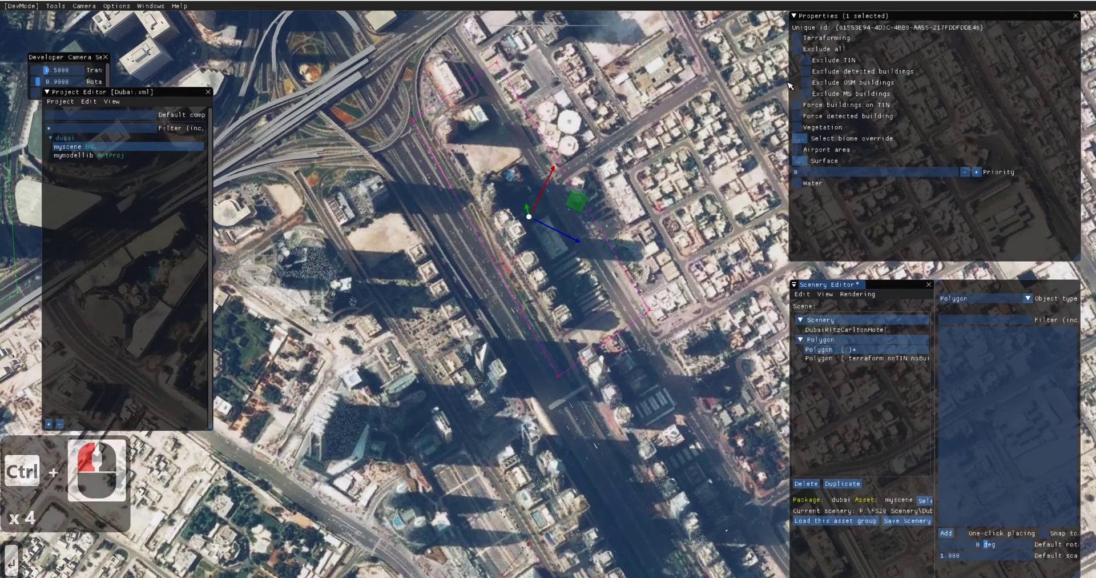
click(797, 49)
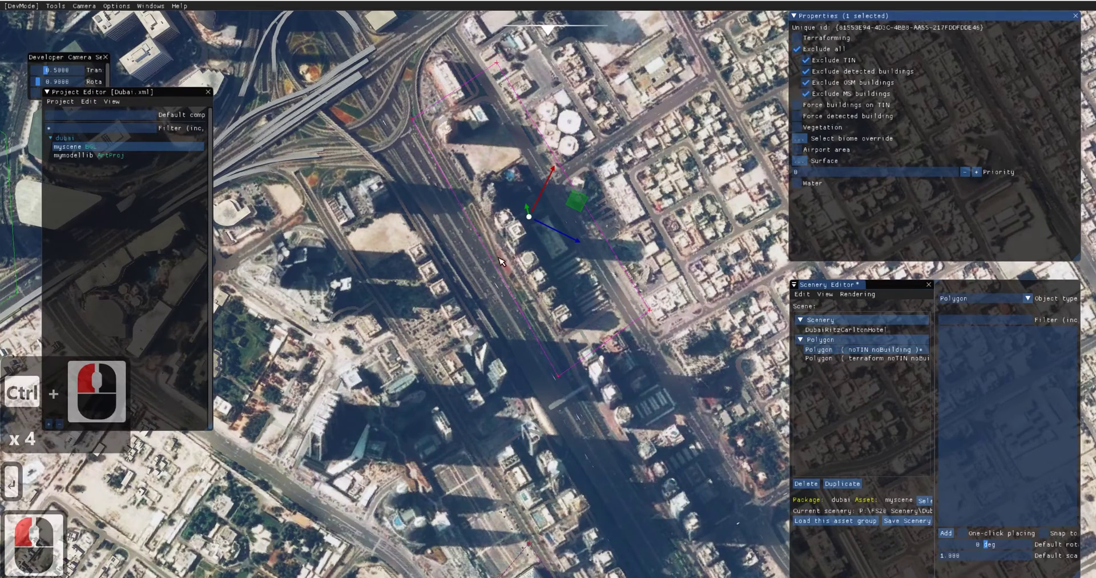
Step: Filter the Scenery objects by "dubai", add DubaiAhmedKhooryTower and move it onto its site beside the highway
scroll(491, 258, up, 4)
scroll(548, 249, up, 3)
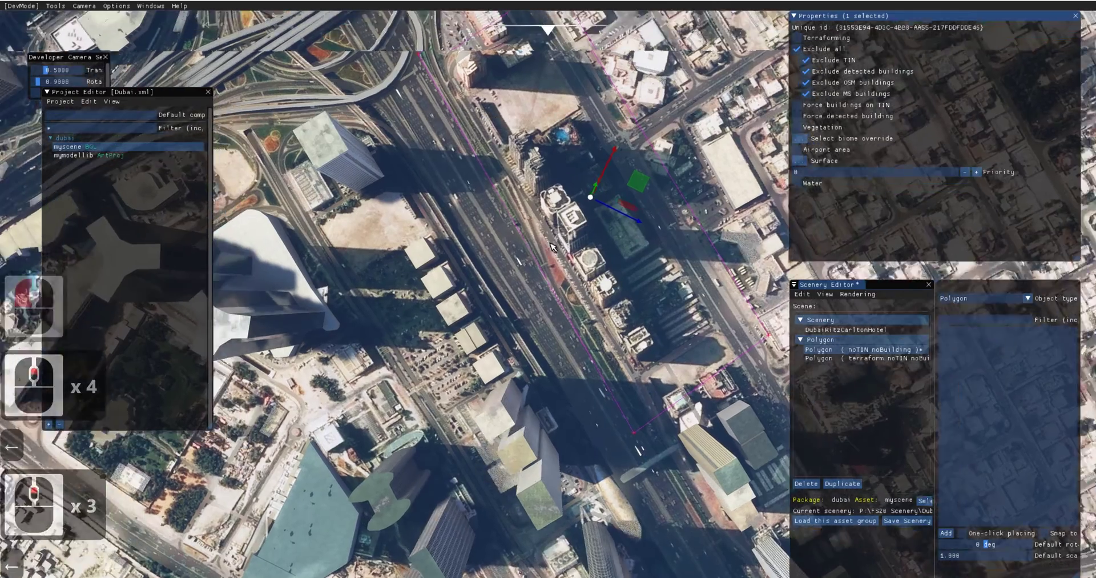
scroll(557, 246, up, 9)
click(975, 298)
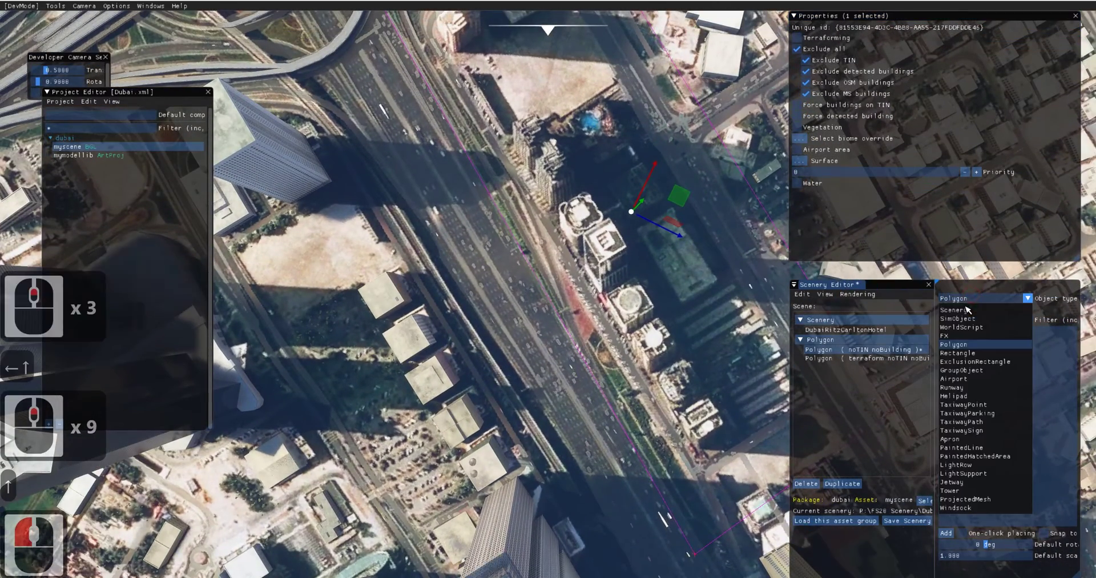
click(963, 312)
text(dubai)
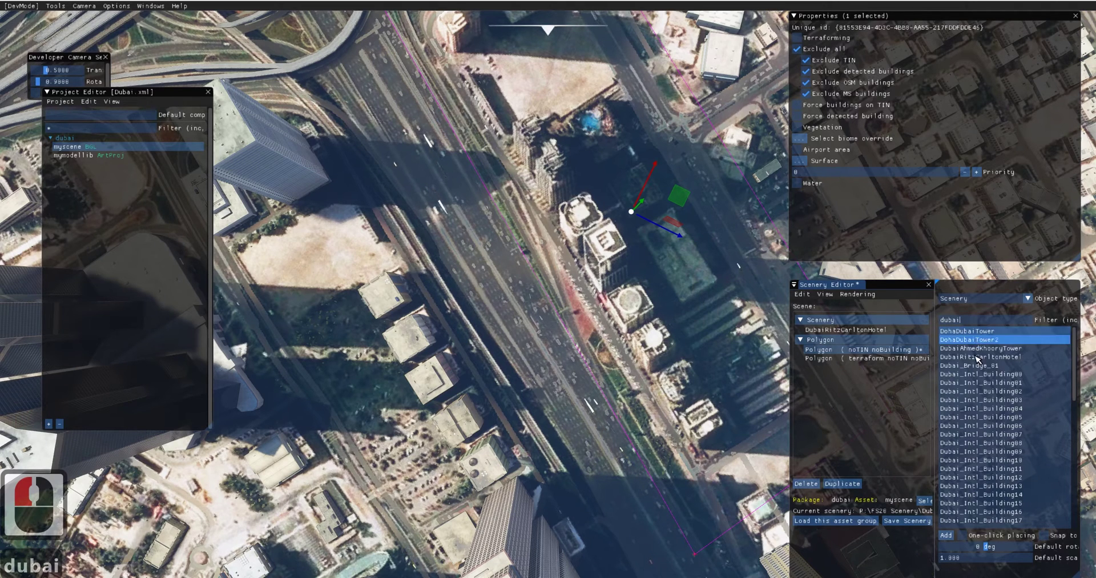
double_click(977, 349)
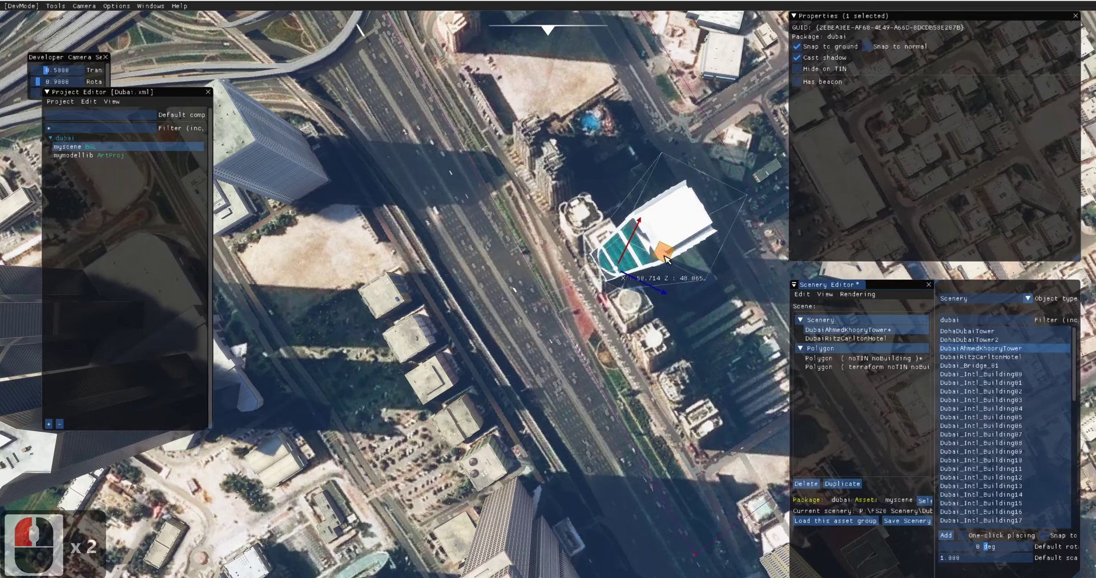
drag(665, 258, 660, 267)
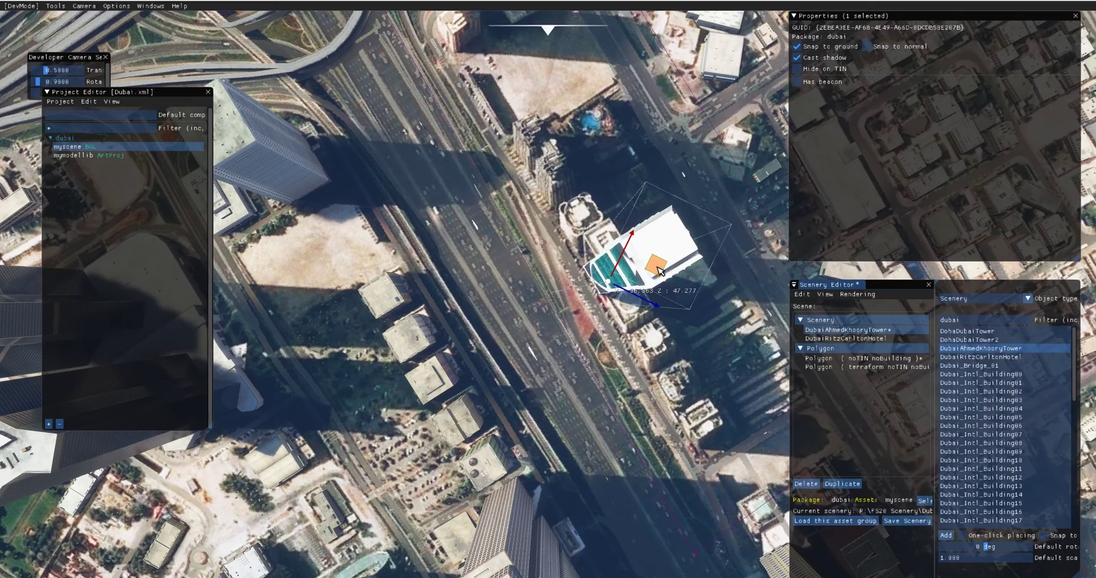
click(660, 269)
Step: Fly the camera around the placed tower to examine its facades and textures from several sides
key(Page_Down)
key(Page_Down)
key(Page_Down)
key(Page_Down)
key(Page_Down)
key(Page_Down)
key(Page_Down)
key(Page_Down)
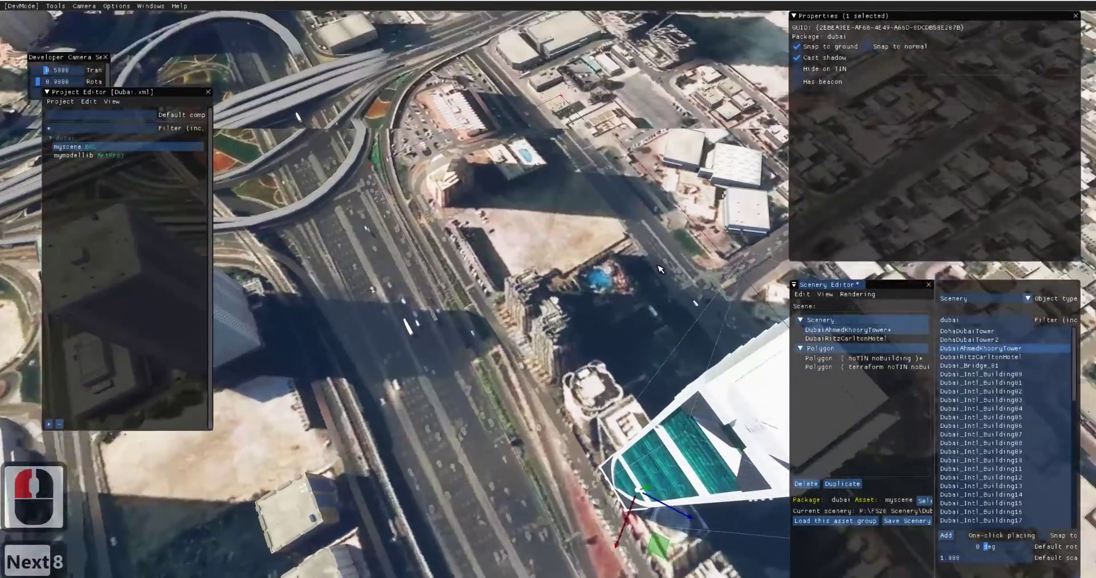
key(Page_Down)
key(Page_Down)
key(Page_Down)
key(Page_Down)
key(1)
key(Right)
key(8)
key(Right)
key(1)
key(Right)
key(1)
key(Right)
key(1)
key(Right)
key(1)
key(Right)
key(1)
key(Right)
key(1)
key(Right)
key(1)
key(Right)
key(1)
key(Right)
key(1)
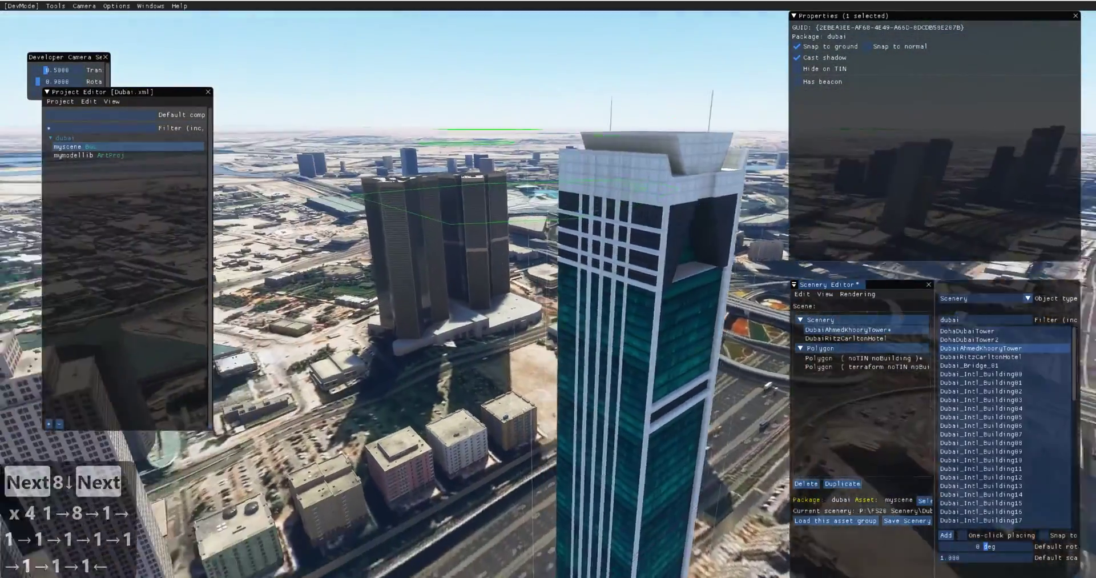
key(Left)
key(Right)
key(Right)
key(Right)
key(Down)
key(Right)
key(1)
key(Right)
key(1)
key(Right)
key(1)
key(Right)
key(1)
key(Right)
key(1)
key(Right)
key(1)
key(Right)
key(1)
key(Right)
key(1)
key(Right)
key(1)
key(Right)
key(1)
key(Right)
key(1)
key(Right)
key(1)
key(Right)
key(1)
key(Right)
key(1)
key(Right)
key(1)
key(Right)
key(1)
key(Right)
key(1)
key(Right)
key(1)
key(Right)
key(1)
key(Right)
key(1)
key(Right)
key(1)
key(Right)
key(1)
key(Right)
key(1)
key(Right)
key(1)
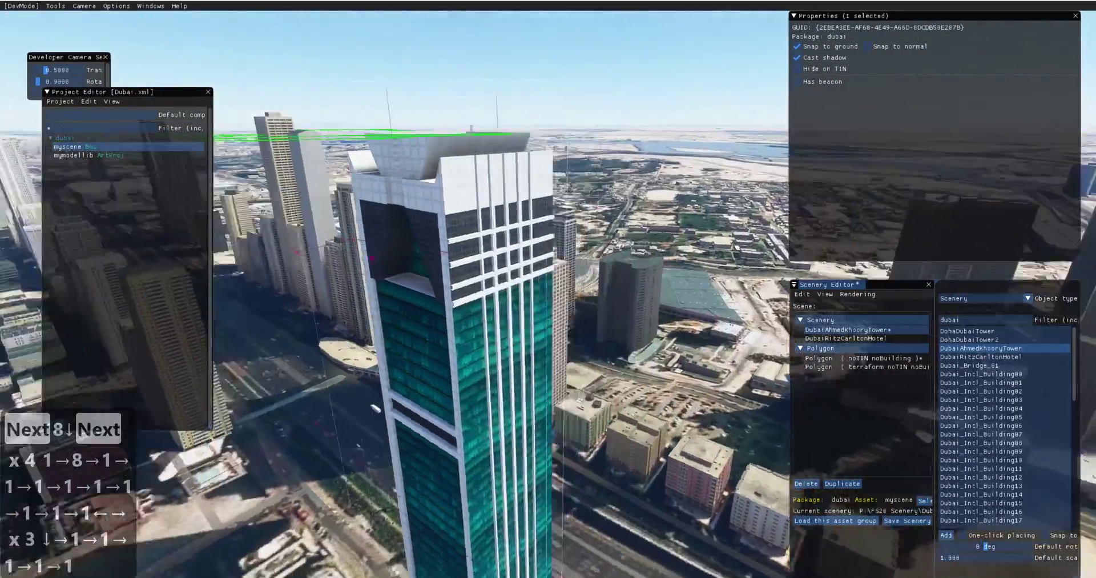
key(Right)
key(Right)
key(1)
key(Right)
key(Right)
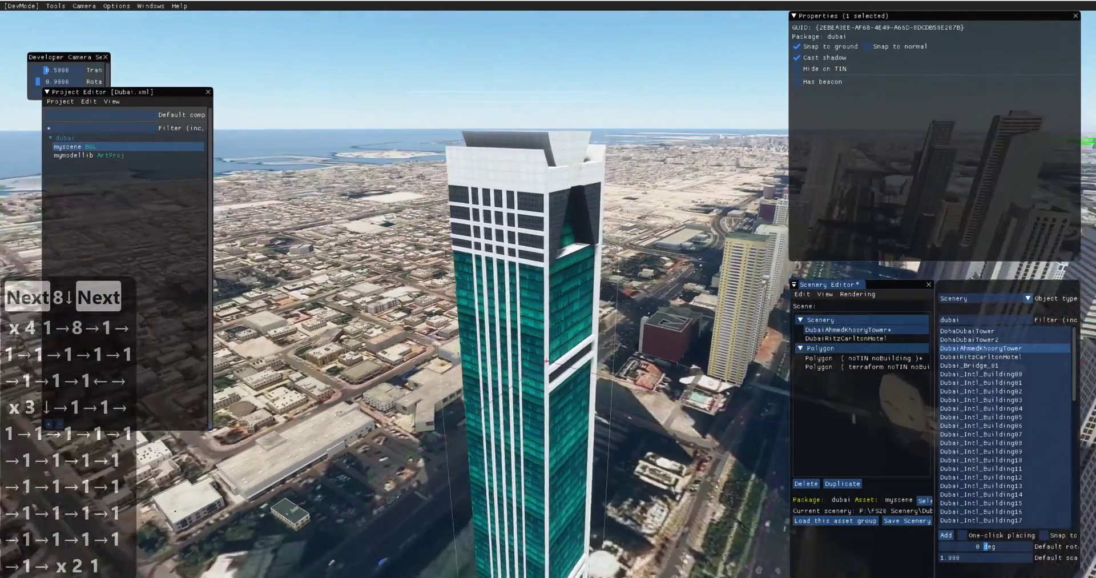
key(1)
Step: Switch to File Explorer and open the modelLib folder inside PackageSources
key(alt+Tab)
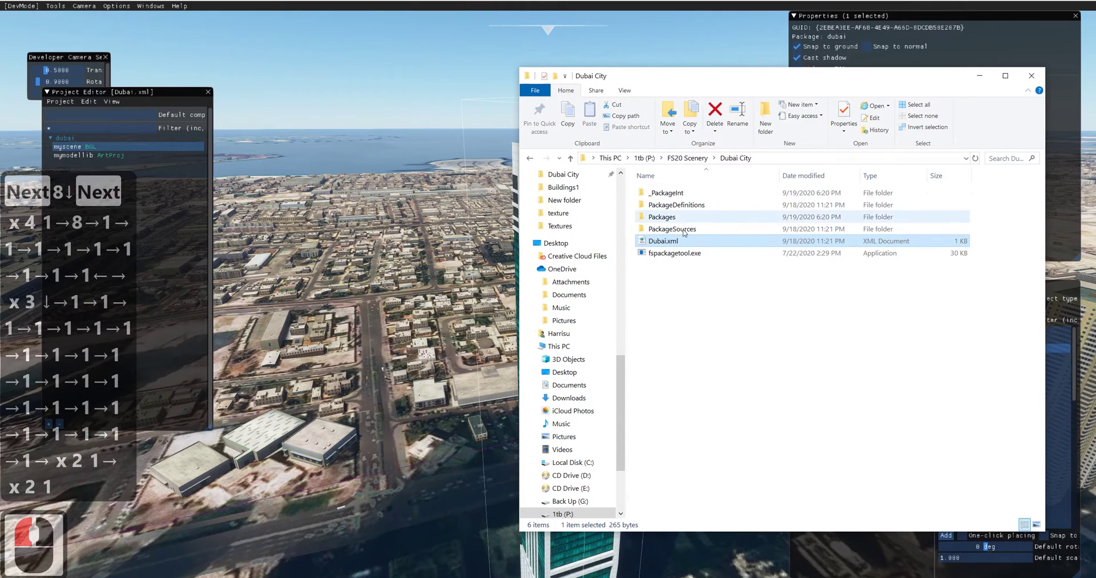
double_click(685, 229)
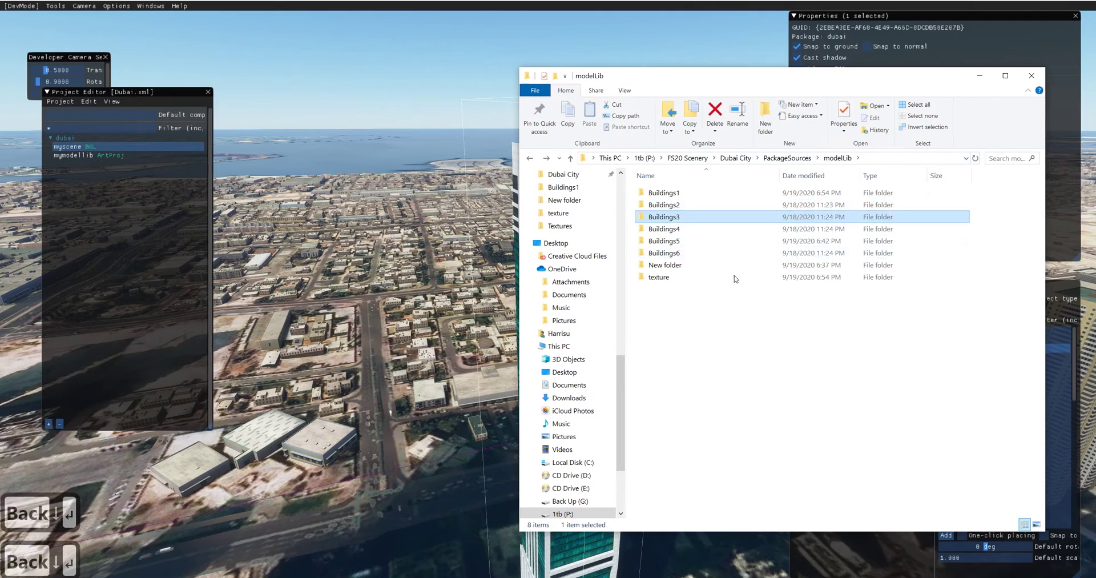
Step: Switch back to Flight Simulator and fly in close to examine the tower's crown and green glass facade texture
click(485, 357)
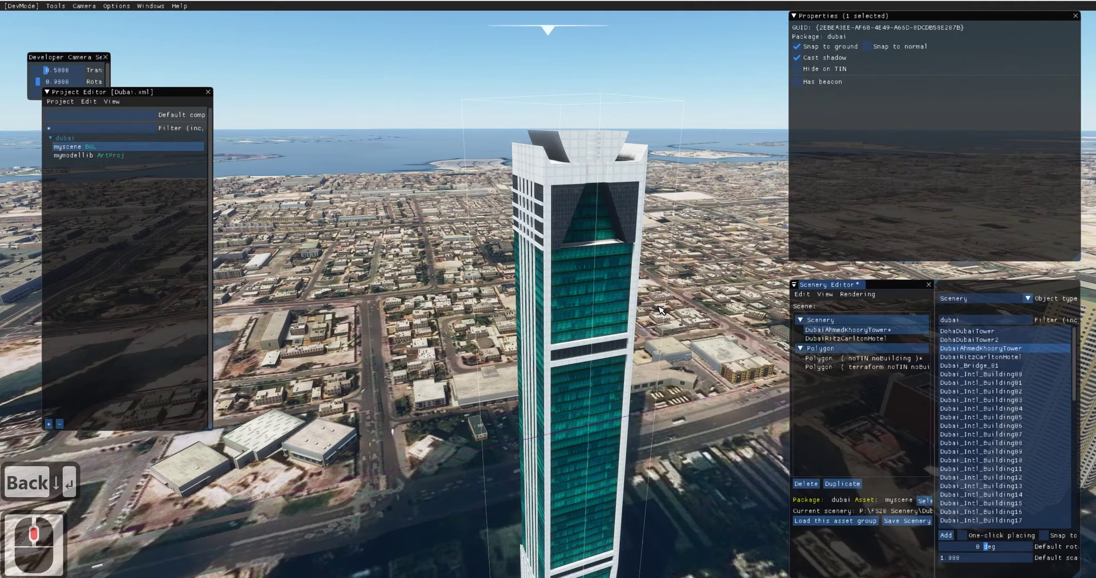
key(Down)
key(Up)
key(Up)
key(Right)
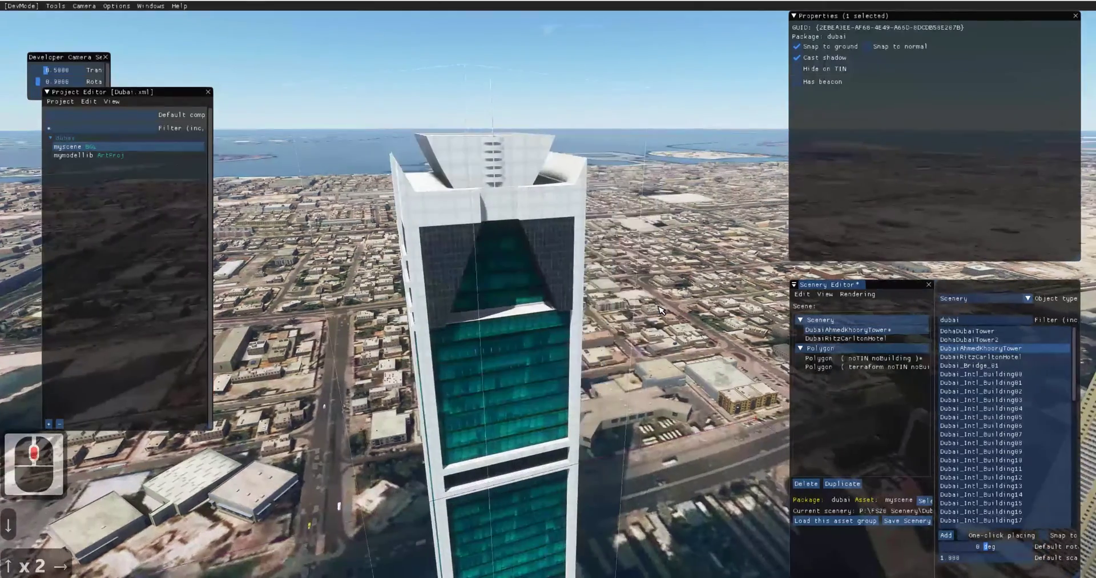
key(Up)
key(1)
key(Page_Down)
key(Up)
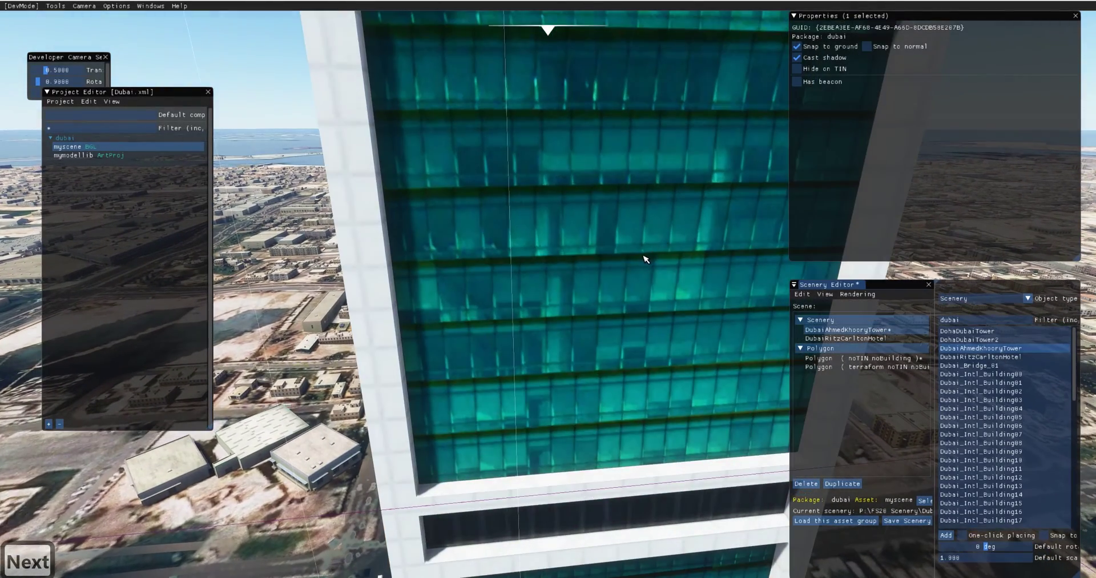
Step: Pull the camera back from the facade and circle the tower to examine its full height, base and side face
key(Page_Up)
key(Down)
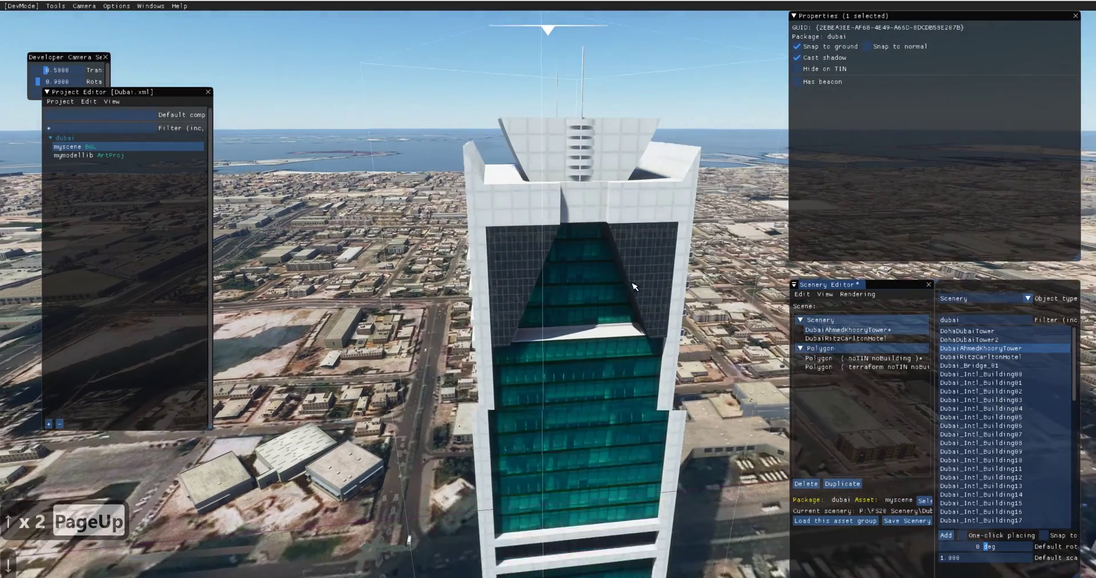
key(Down)
key(Down)
key(Down)
key(Down)
key(Down)
key(Down)
key(Down)
key(Down)
key(Down)
key(Down)
key(Down)
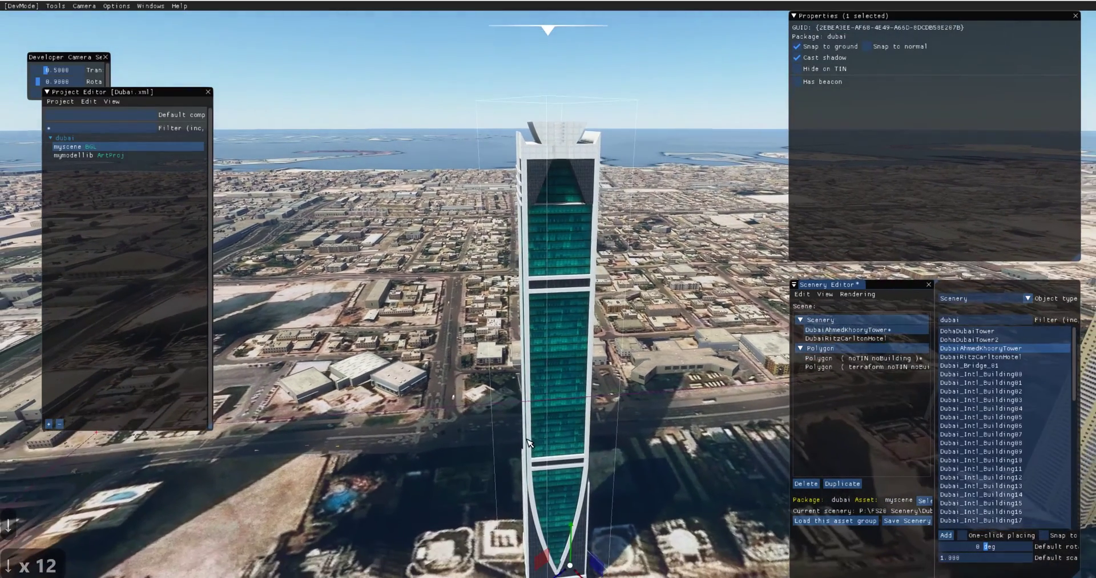
key(2)
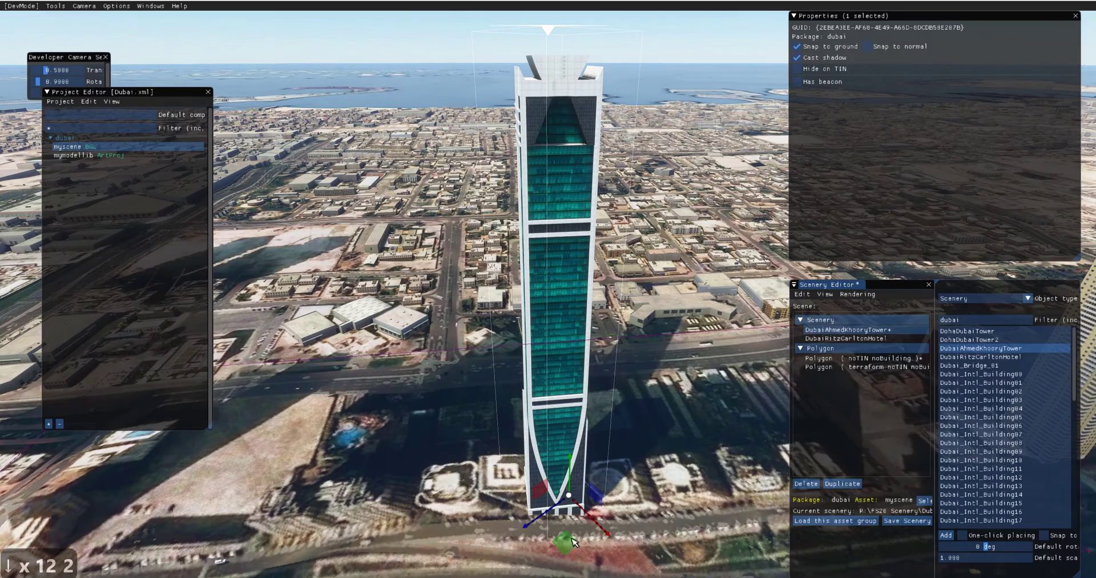
key(Up)
key(Up)
key(Right)
key(Right)
key(Right)
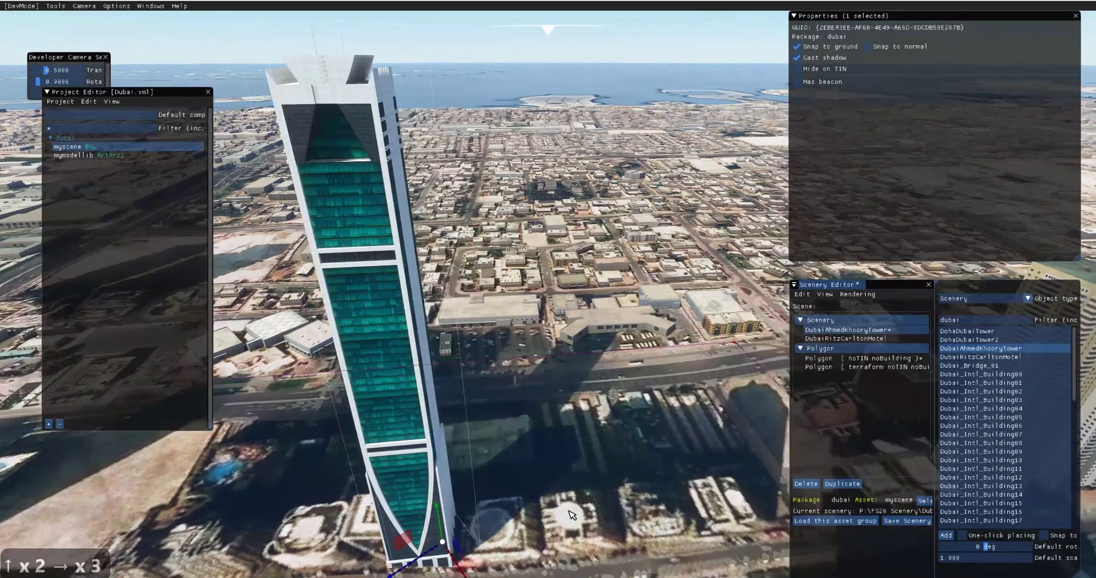
key(1)
key(1)
key(1)
key(1)
key(1)
key(1)
key(1)
key(1)
key(1)
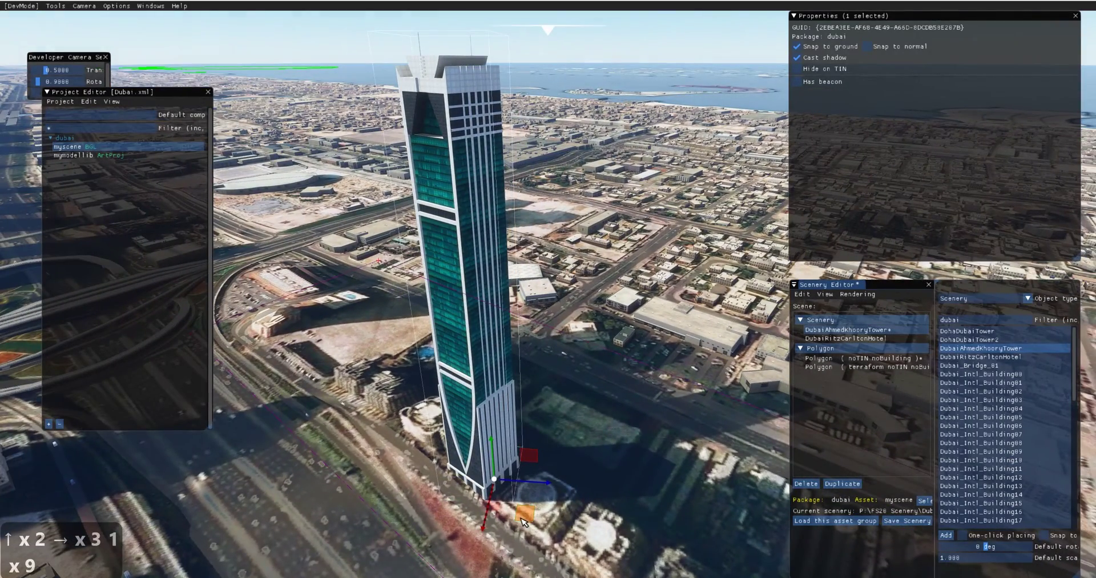